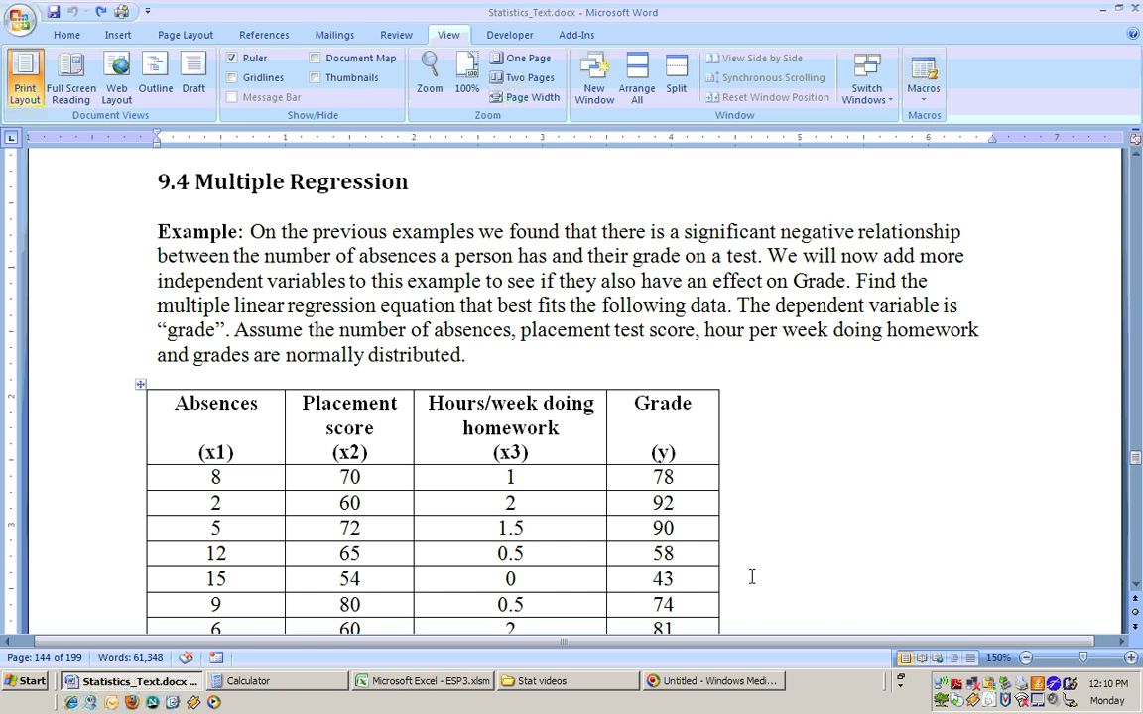
Review the Word example's data table, then switch to Excel and compare the Multiple Reg (2), Reg and Corr and Multiple Reg (3) sheets.
{"action": "left_click", "coordinate": [1135, 584]}
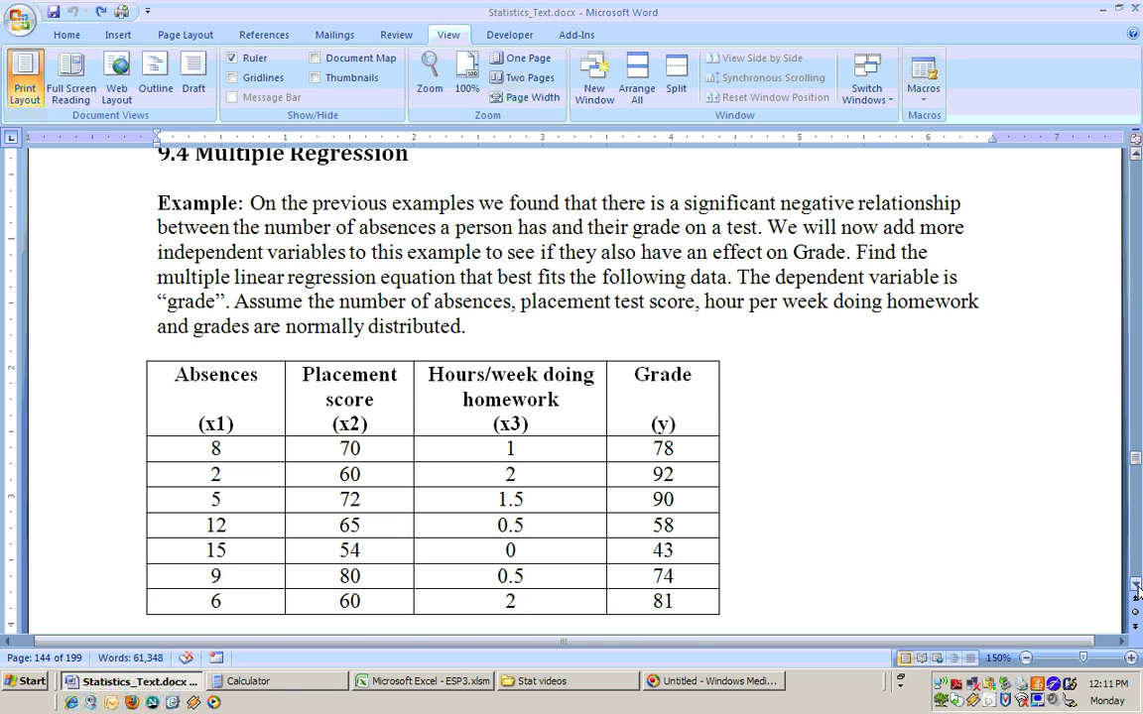
{"action": "left_click", "coordinate": [475, 689]}
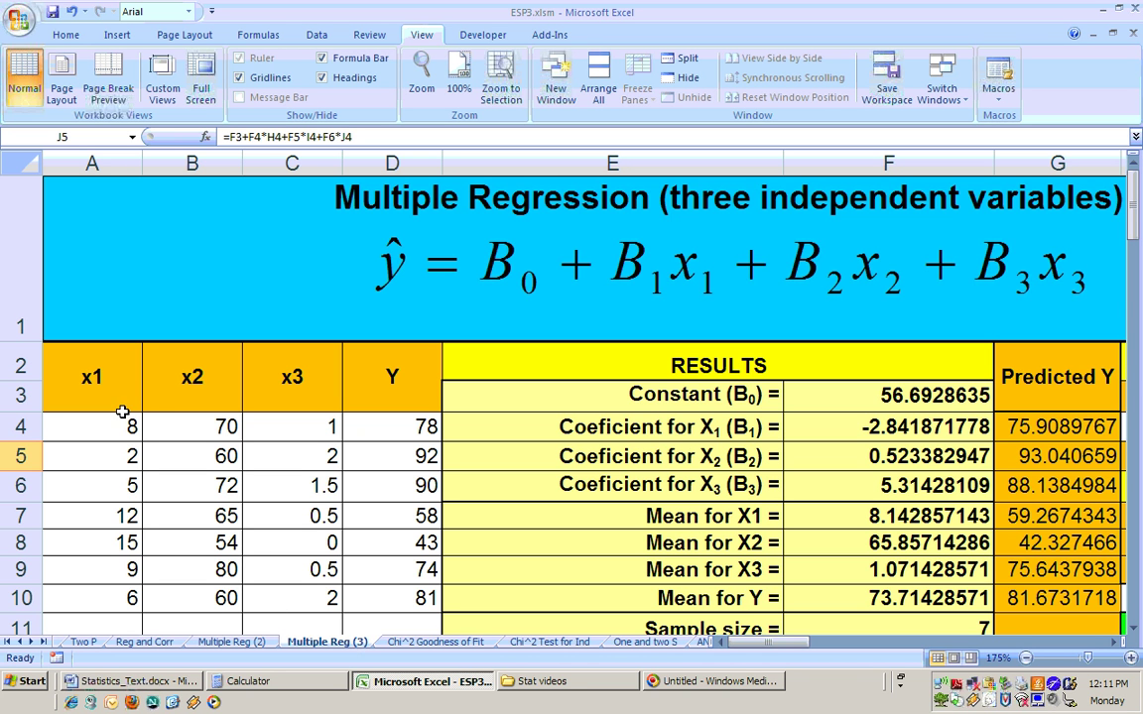
{"action": "left_click", "coordinate": [231, 642]}
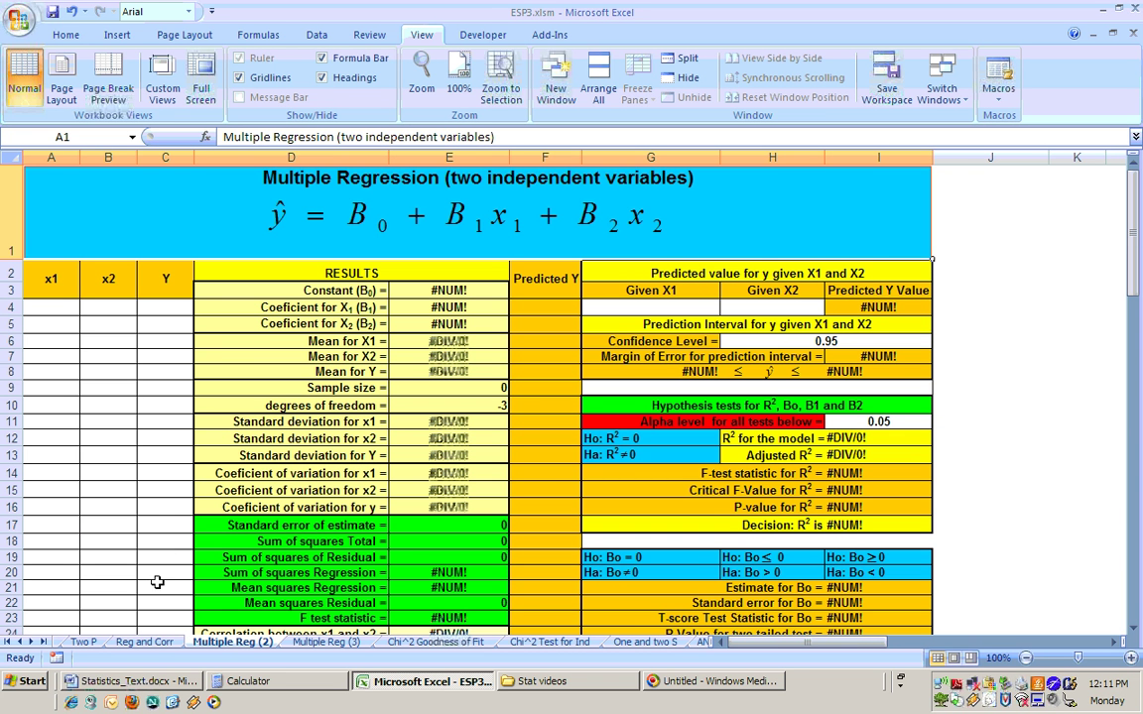
{"action": "left_click", "coordinate": [144, 642]}
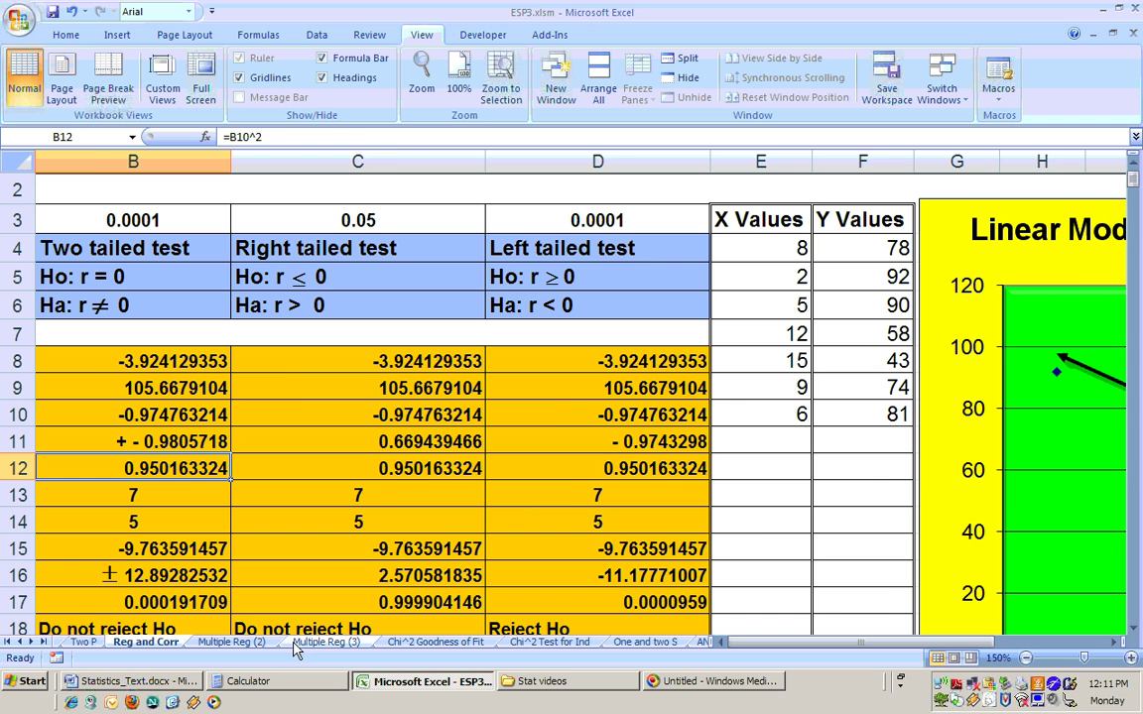
{"action": "left_click", "coordinate": [326, 642]}
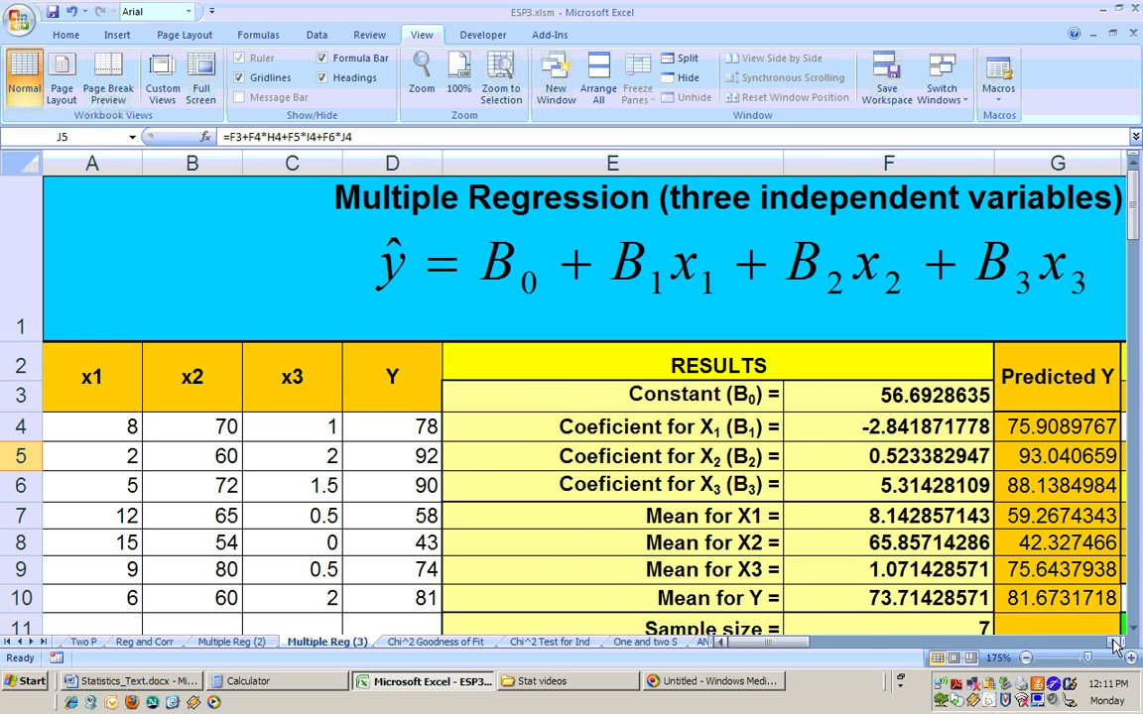
{"action": "scroll", "coordinate": [1004, 585], "scroll_direction": "right", "scroll_amount": 1}
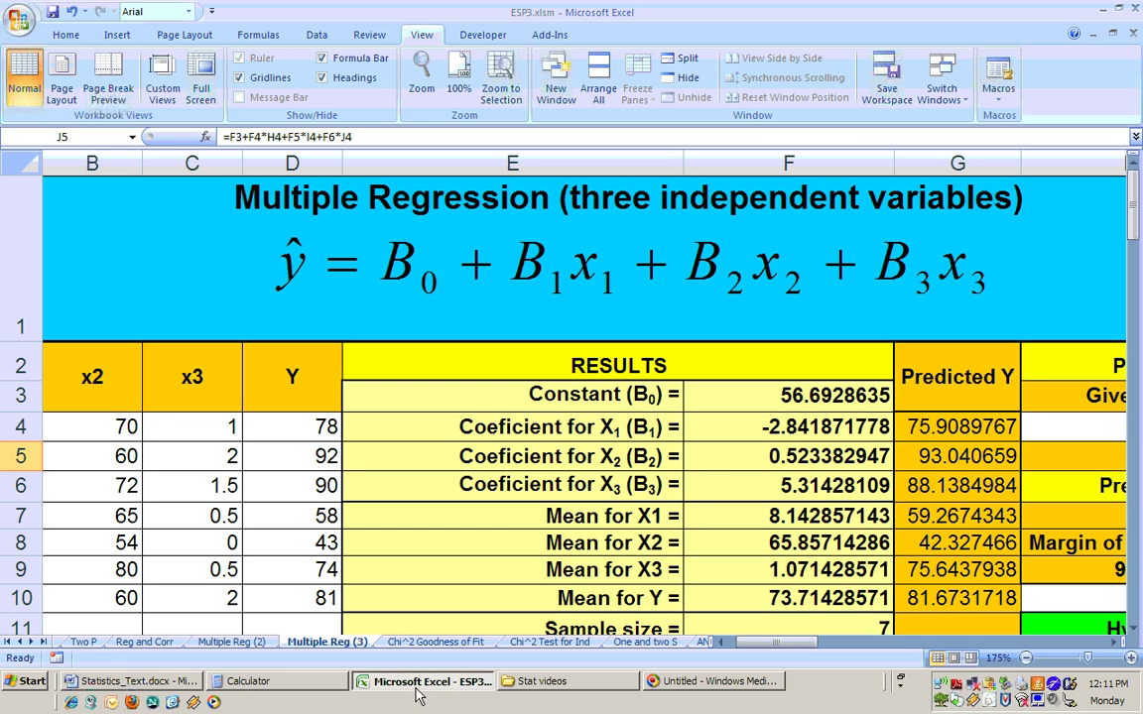
Switch back to the Word text and read the solution's coefficient table and multiple regression equation.
{"action": "left_click", "coordinate": [144, 685]}
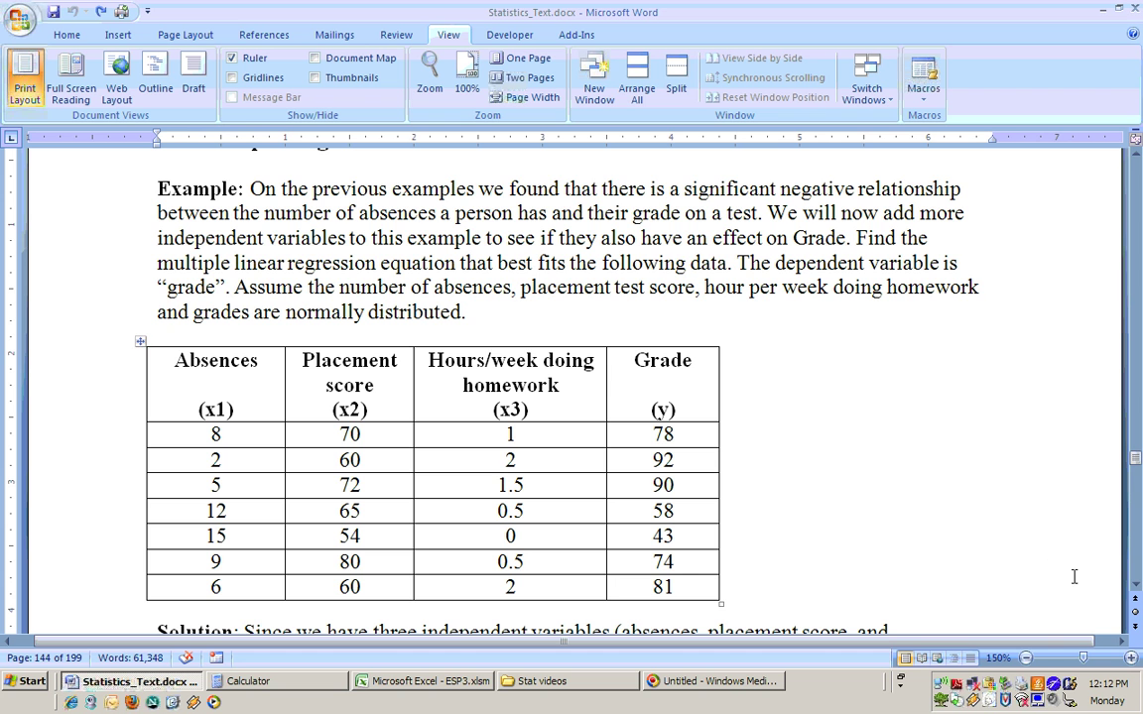
{"action": "left_click", "coordinate": [1136, 589]}
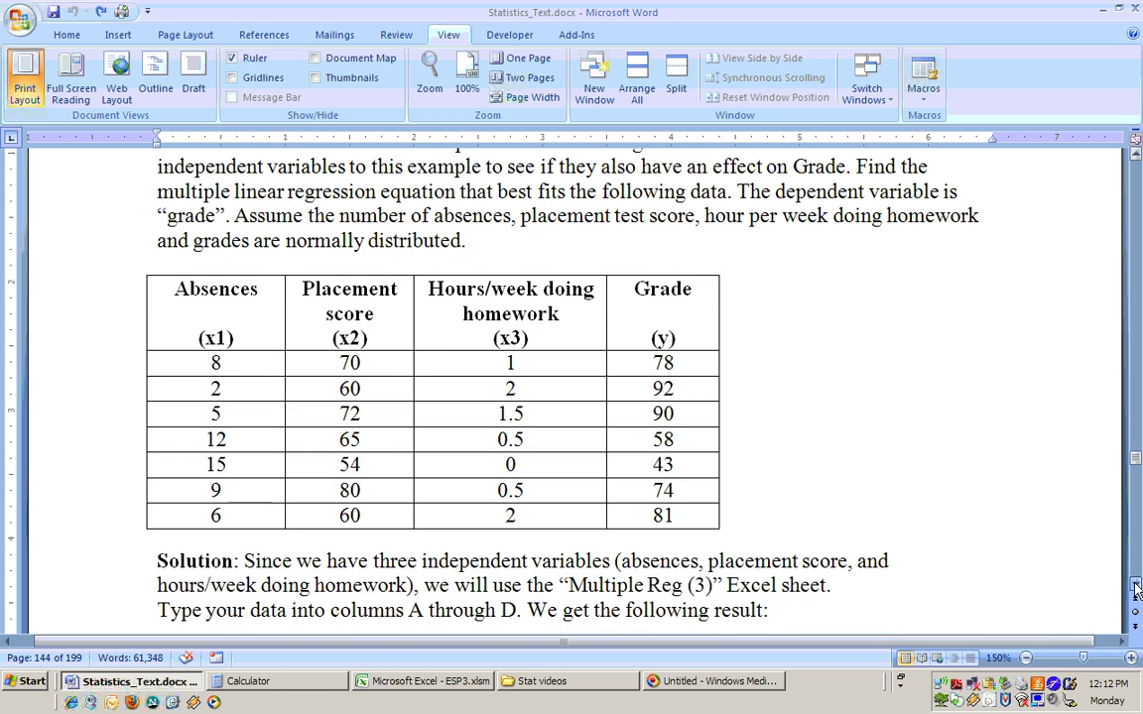
{"action": "left_click", "coordinate": [1136, 588]}
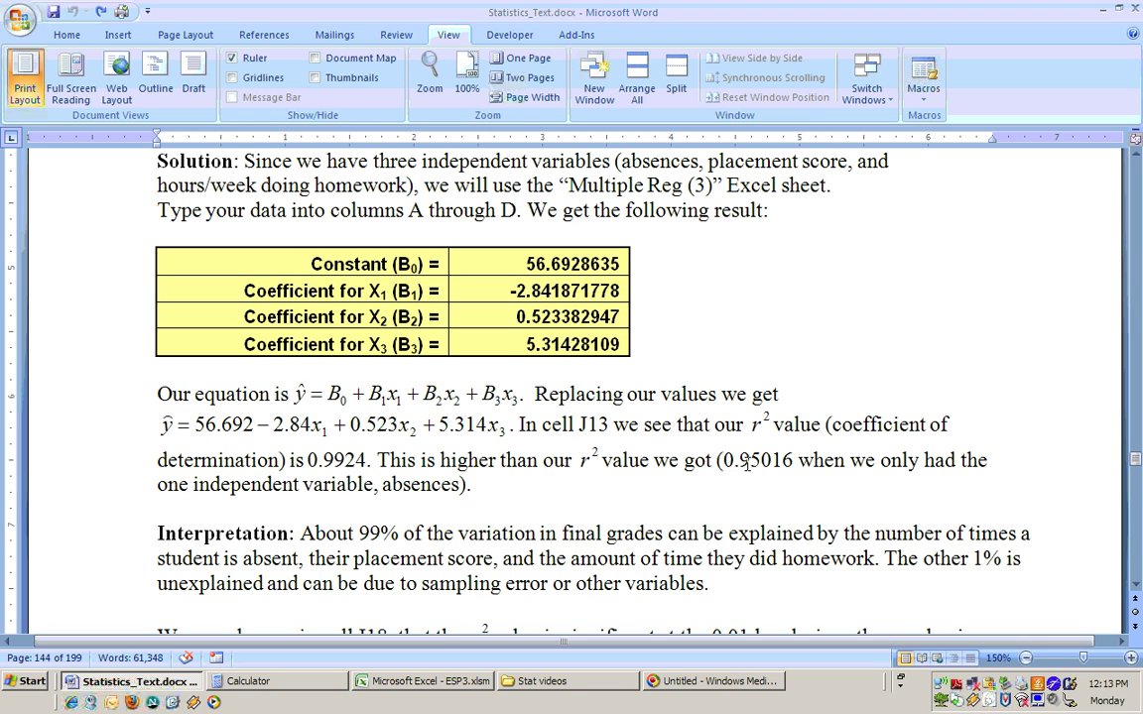
Switch to the Excel workbook and examine the model's R² value in cell J13 of the Multiple Reg (3) sheet.
{"action": "left_click", "coordinate": [421, 681]}
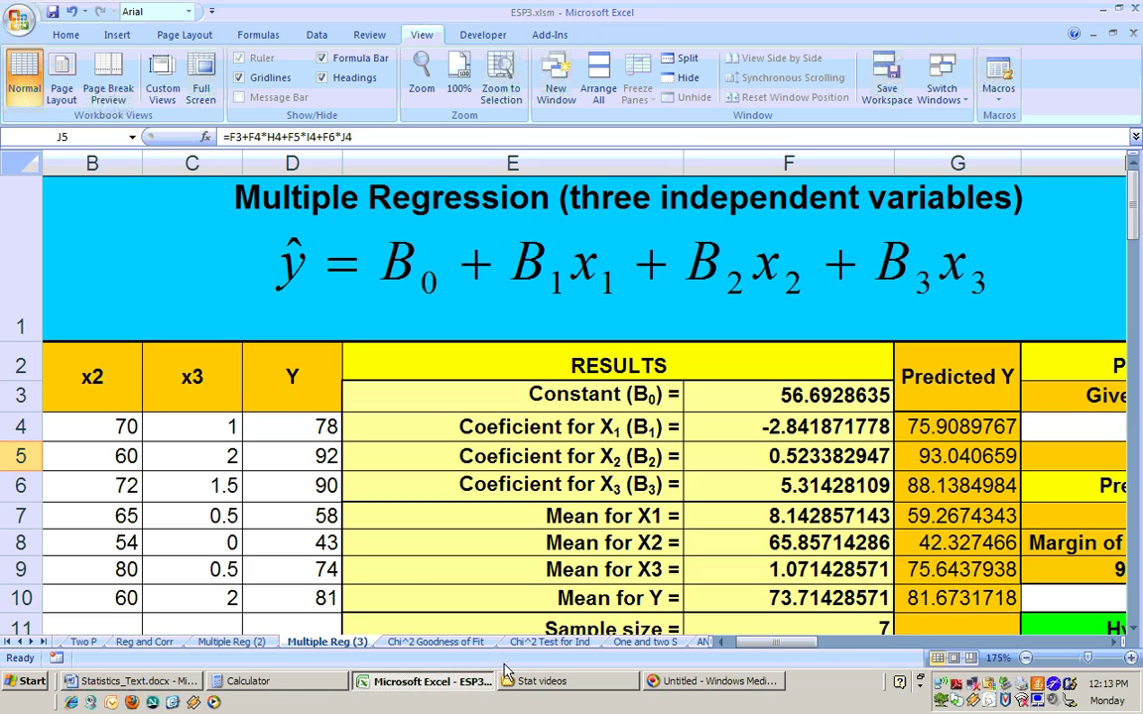
{"action": "left_click", "coordinate": [1118, 642]}
{"action": "double_click", "coordinate": [1118, 642]}
{"action": "left_click", "coordinate": [1119, 642]}
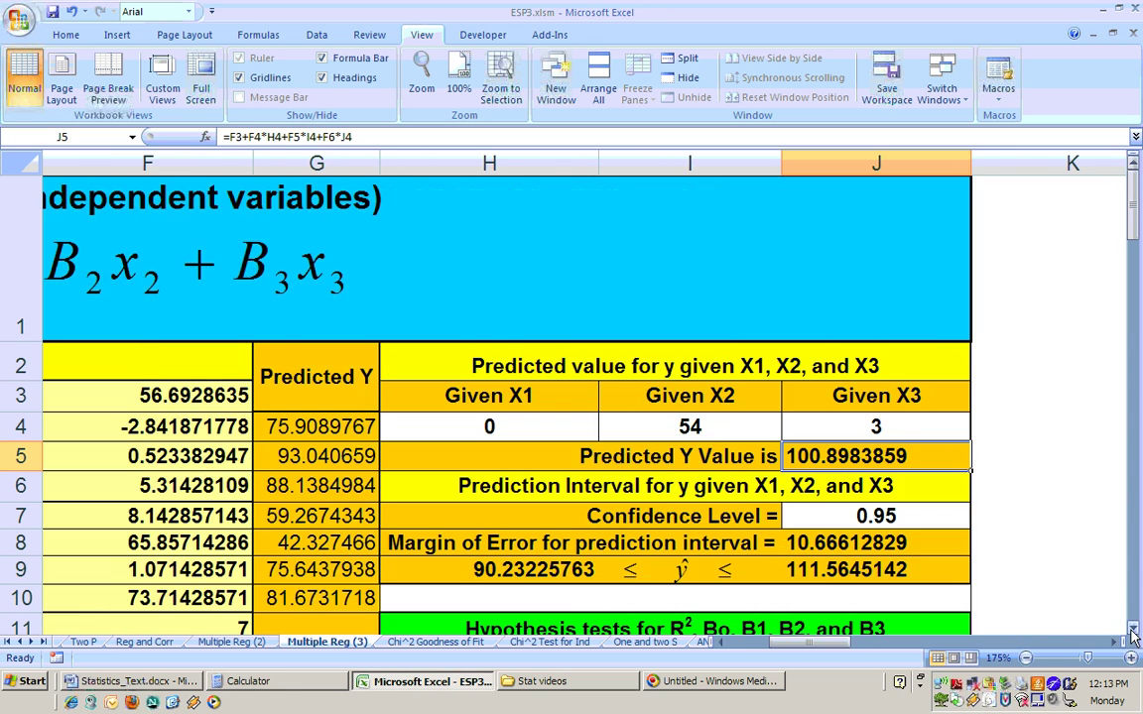
{"action": "left_click", "coordinate": [1134, 632]}
{"action": "left_click", "coordinate": [1134, 632]}
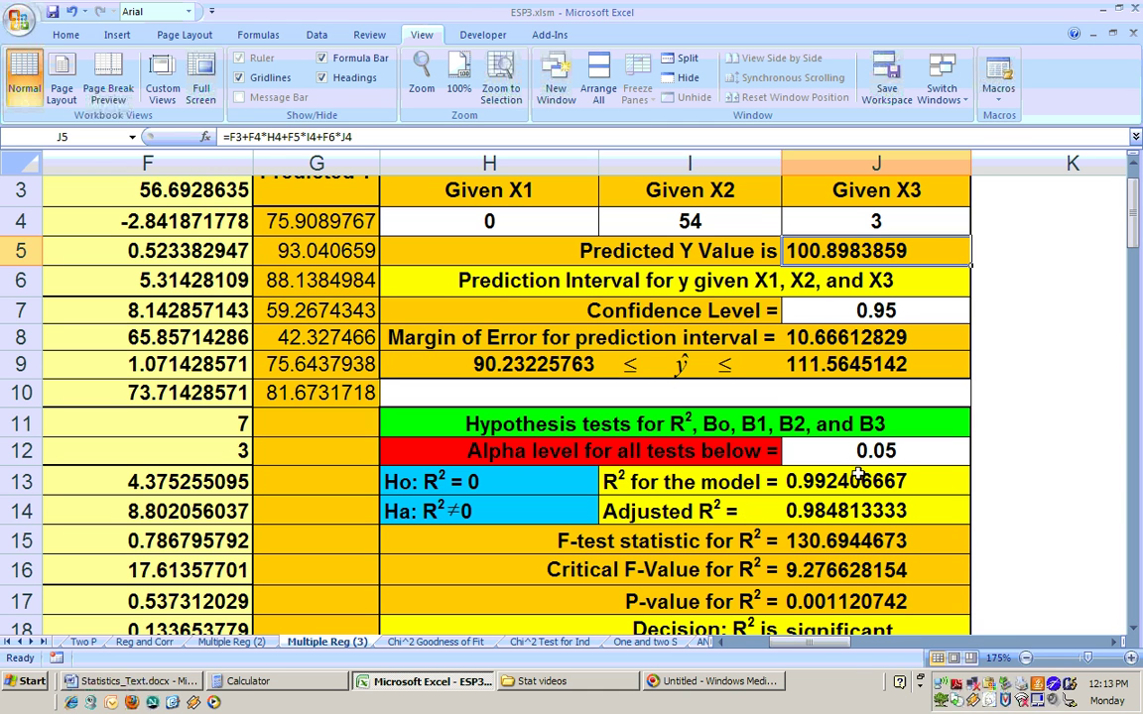
{"action": "left_click", "coordinate": [855, 481]}
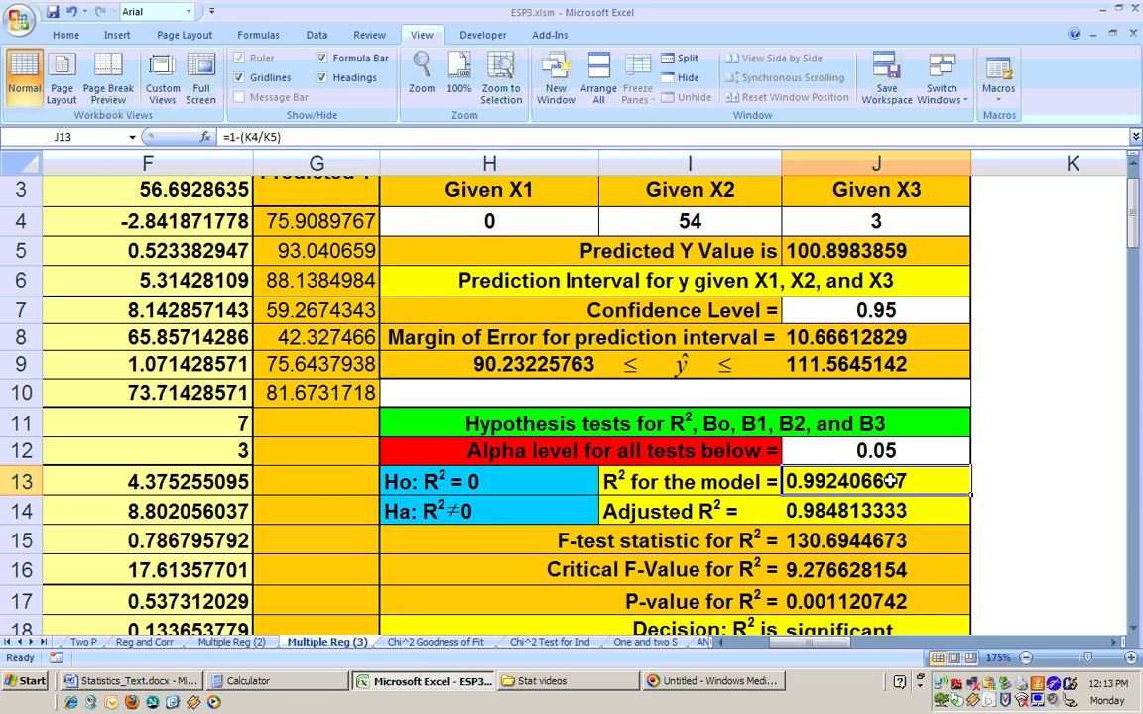
{"action": "left_click_drag", "start_coordinate": [816, 647], "coordinate": [782, 652]}
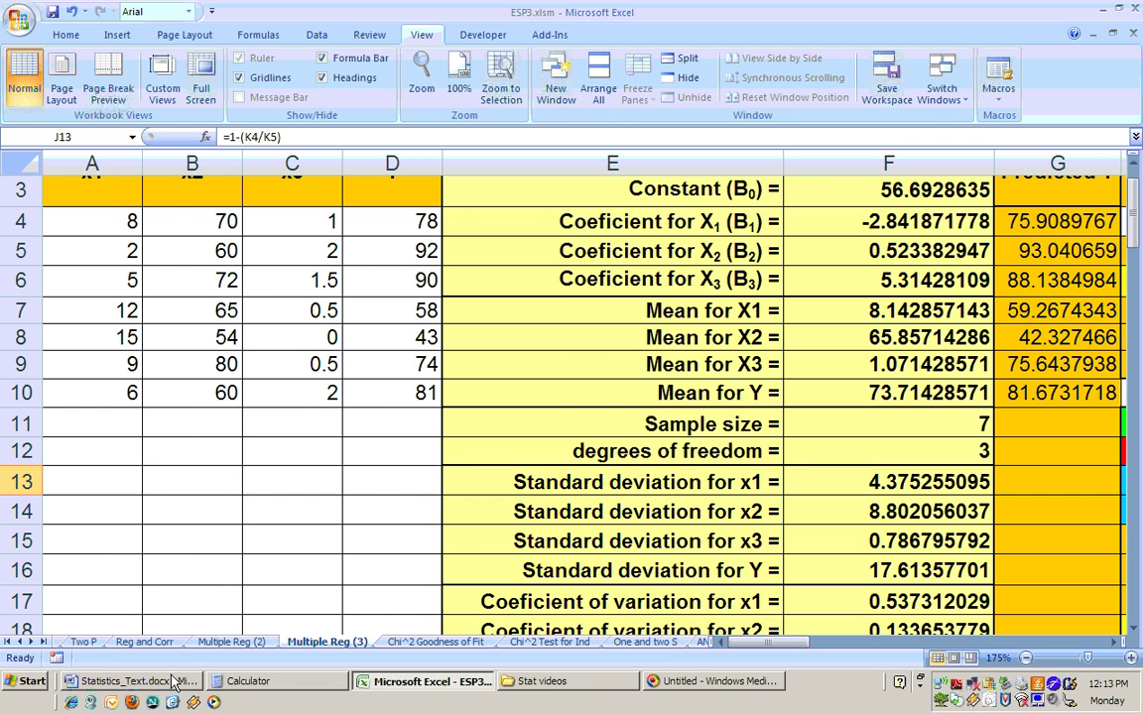
Switch to the Word text and read the R² interpretation and the example comparing two students' grades.
{"action": "left_click", "coordinate": [129, 681]}
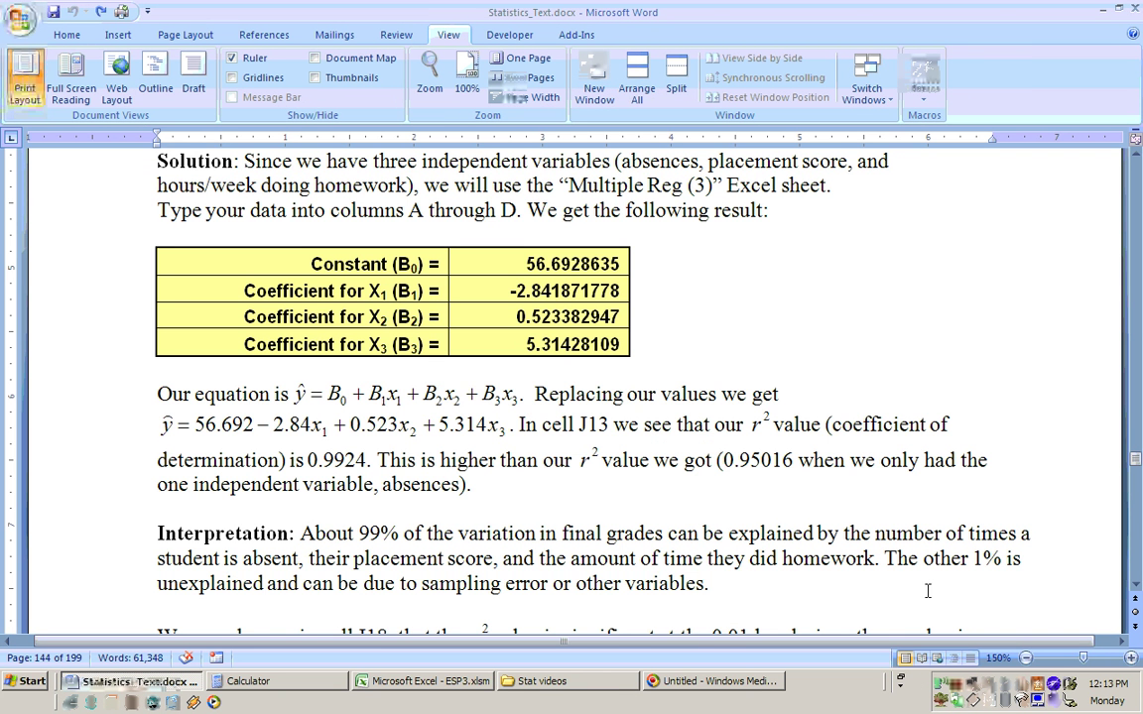
{"action": "left_click", "coordinate": [1136, 588]}
{"action": "scroll", "coordinate": [1136, 587], "scroll_direction": "down", "scroll_amount": 5}
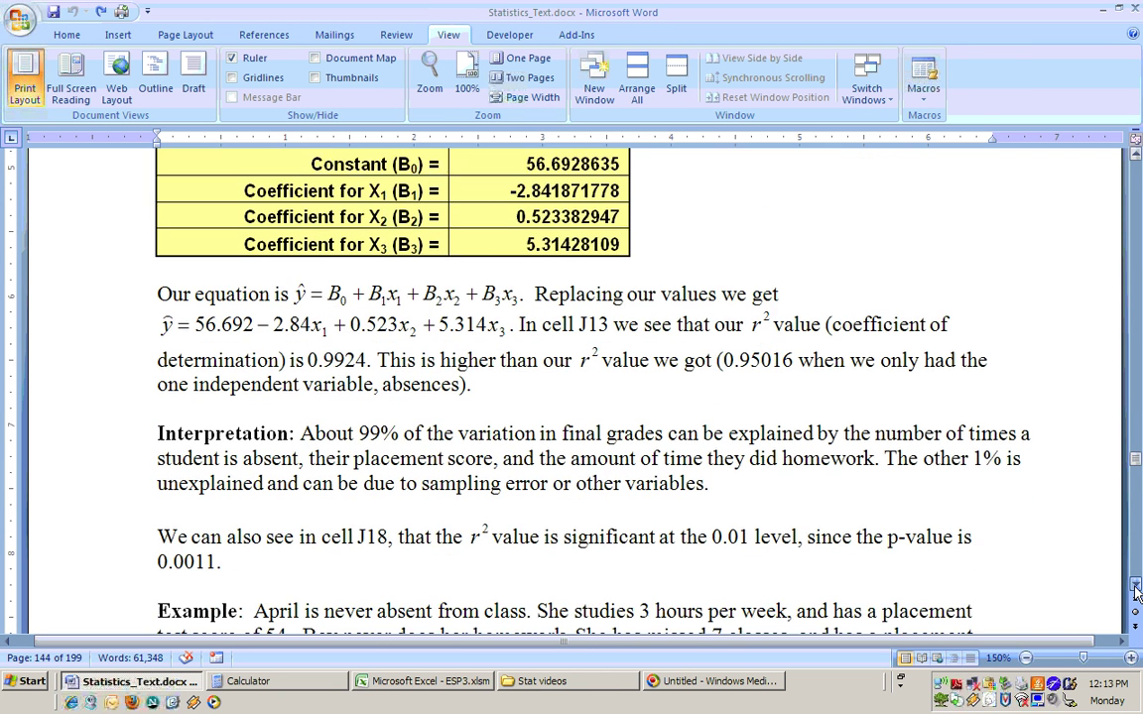
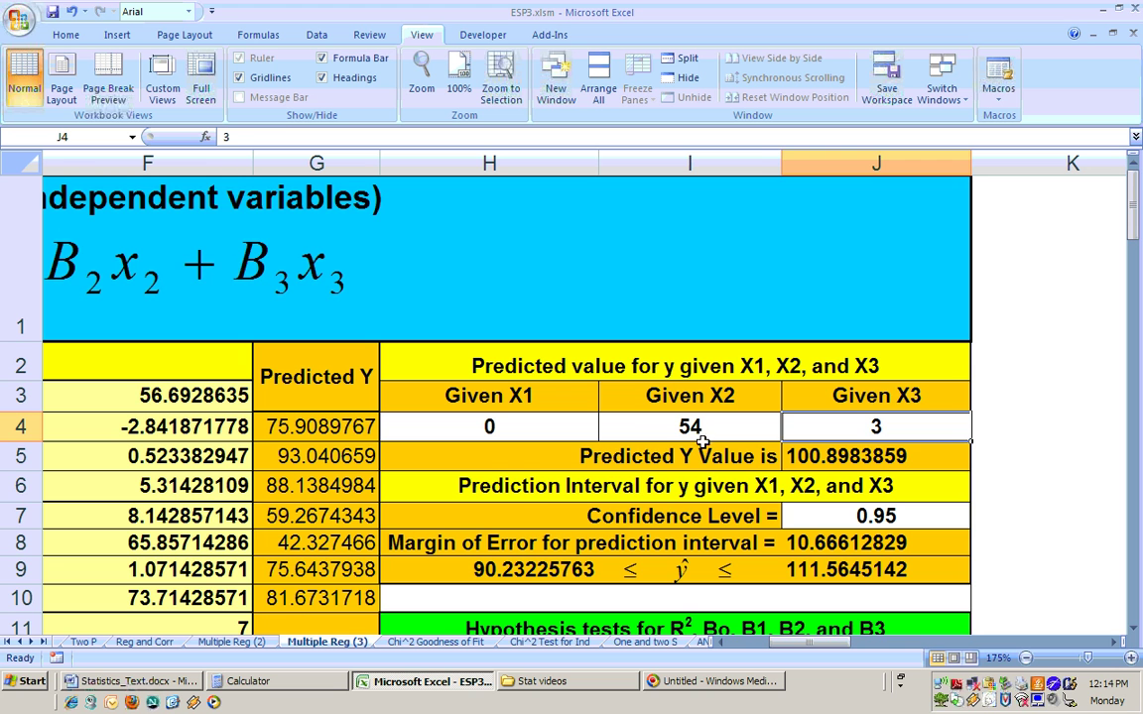
Examine the first student's given X values, predicted Y value, confidence level and margin of error in the Excel prediction section.
{"action": "left_click", "coordinate": [703, 426]}
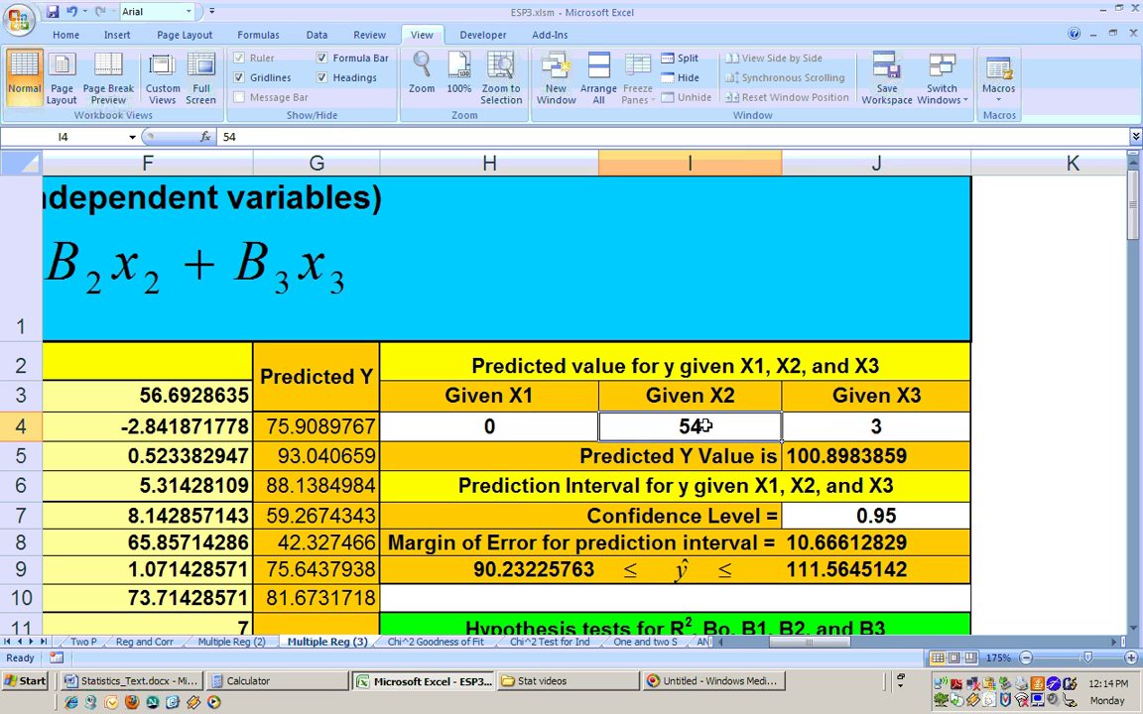
{"action": "left_click", "coordinate": [852, 457]}
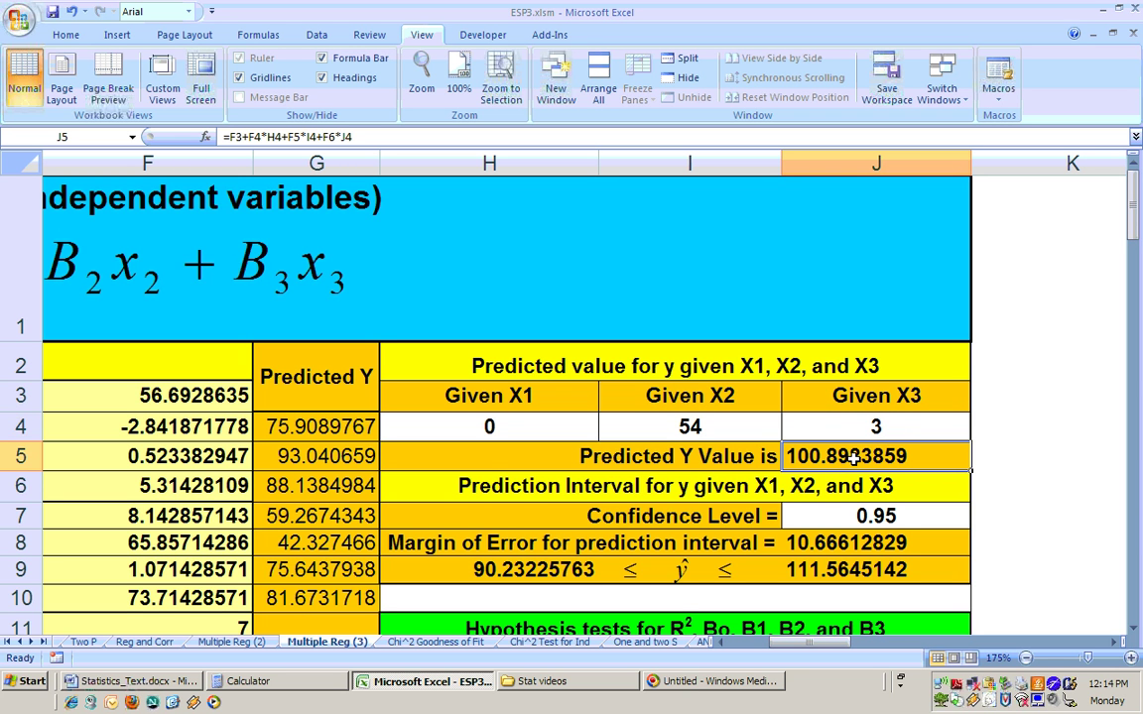
{"action": "left_click", "coordinate": [828, 518]}
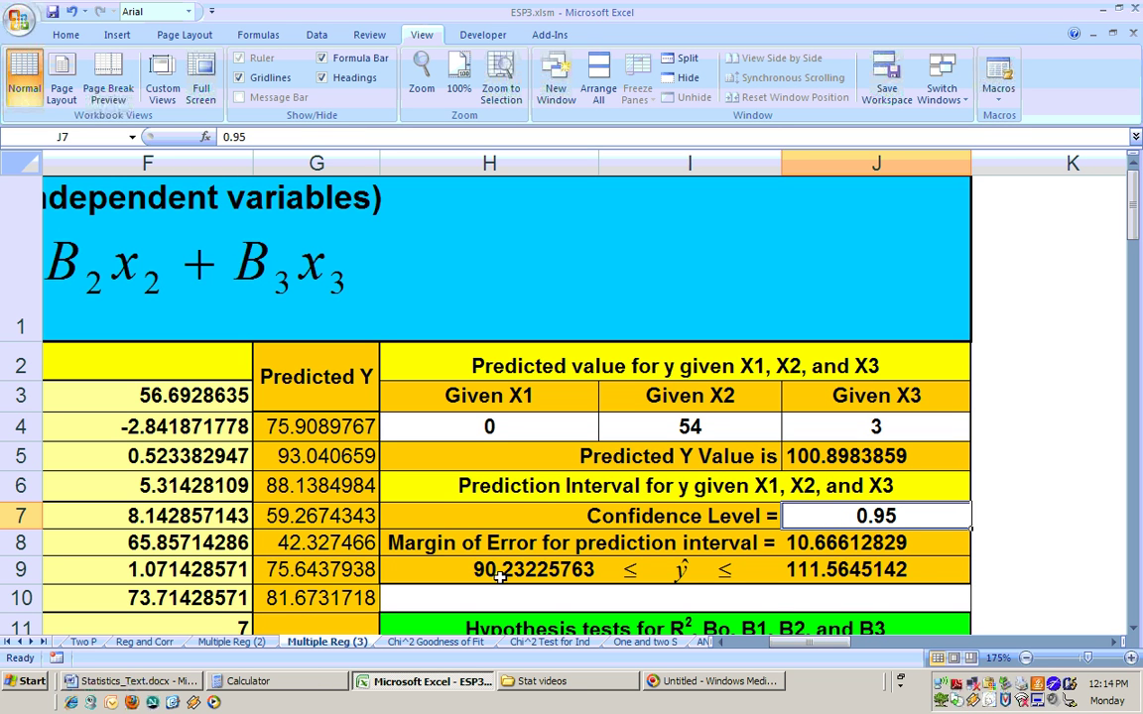
{"action": "left_click", "coordinate": [787, 542]}
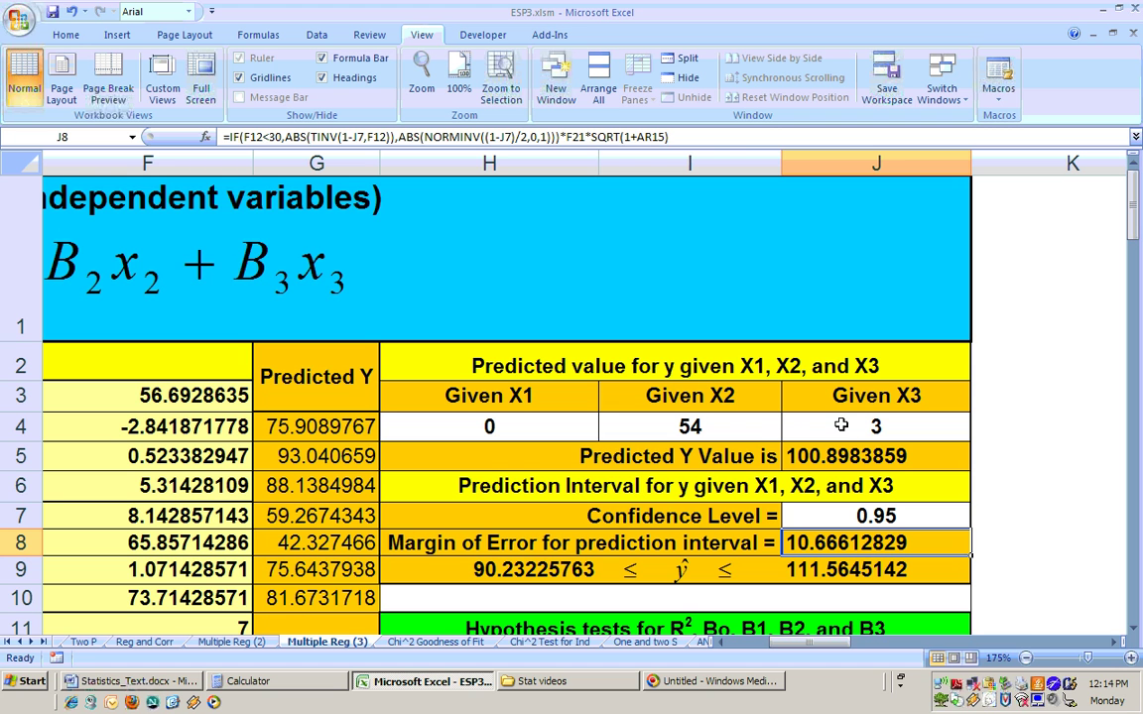
{"action": "left_click", "coordinate": [730, 425]}
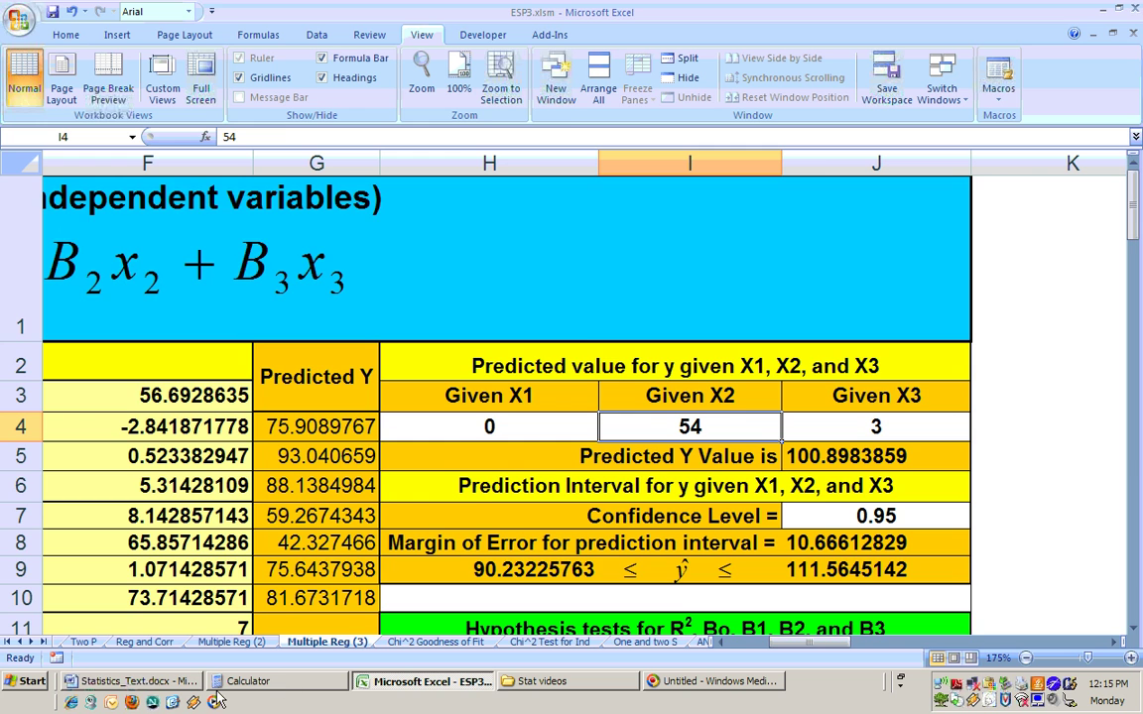
Check the second student's data in the Word example, then set Given X1 to 7, X2 to 74 and X3 to 0 in Excel.
{"action": "left_click", "coordinate": [139, 682]}
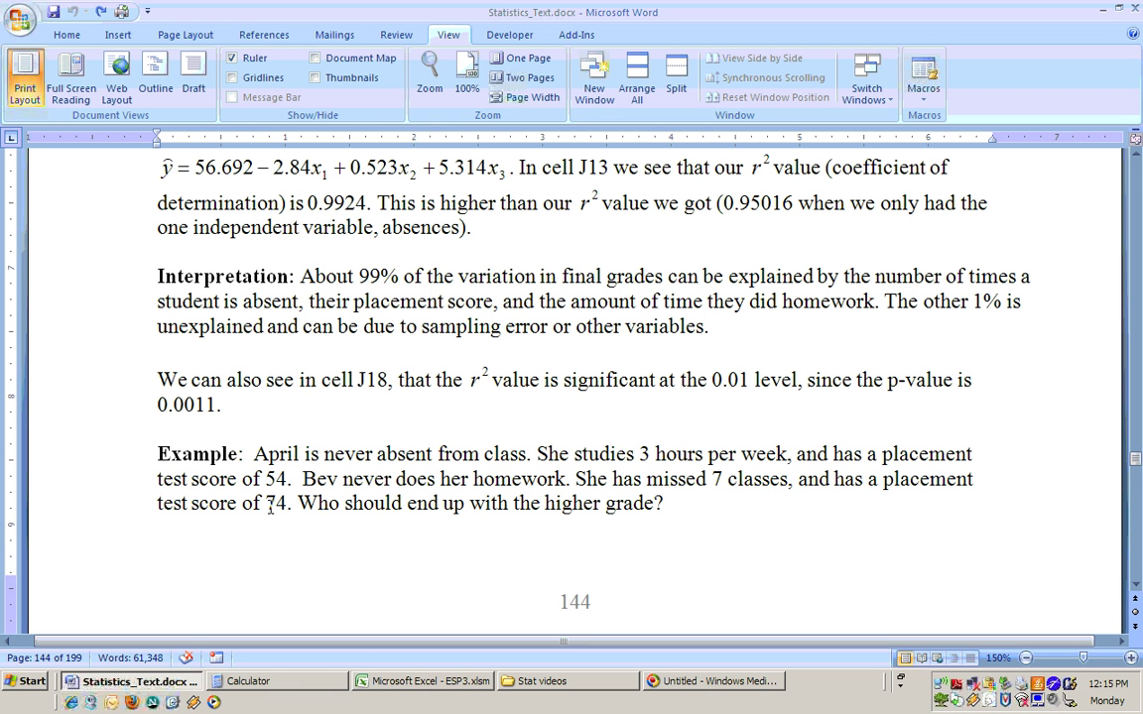
{"action": "left_click", "coordinate": [417, 683]}
{"action": "left_click", "coordinate": [824, 428]}
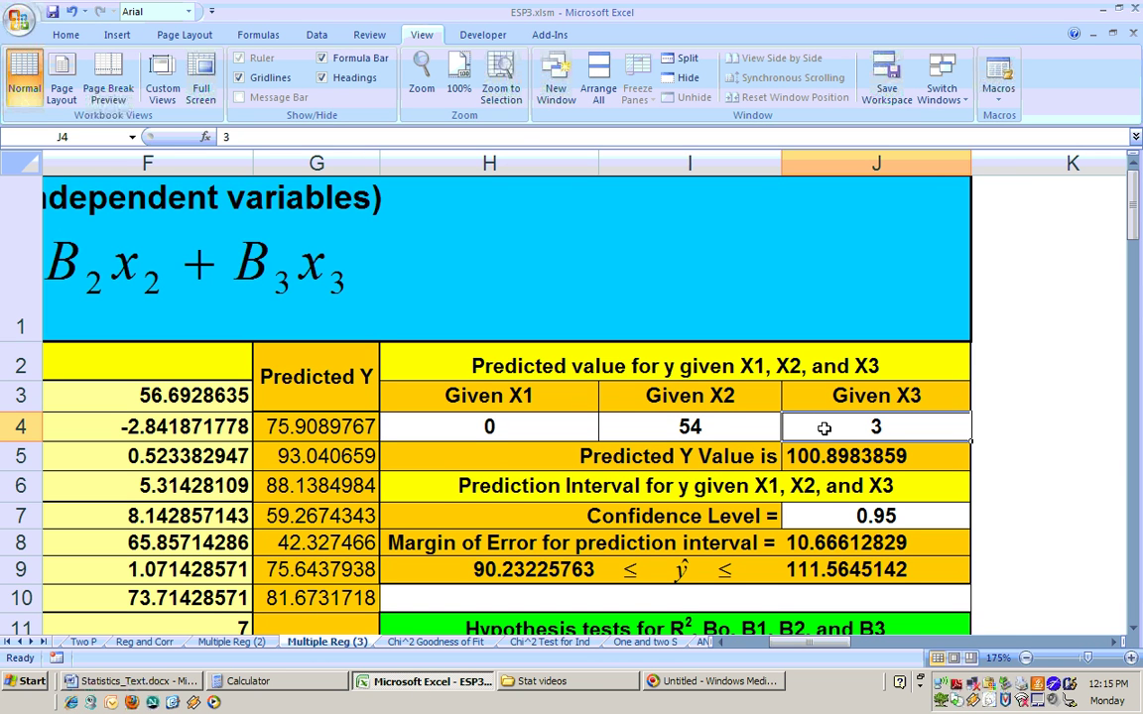
{"action": "type", "text": "0"}
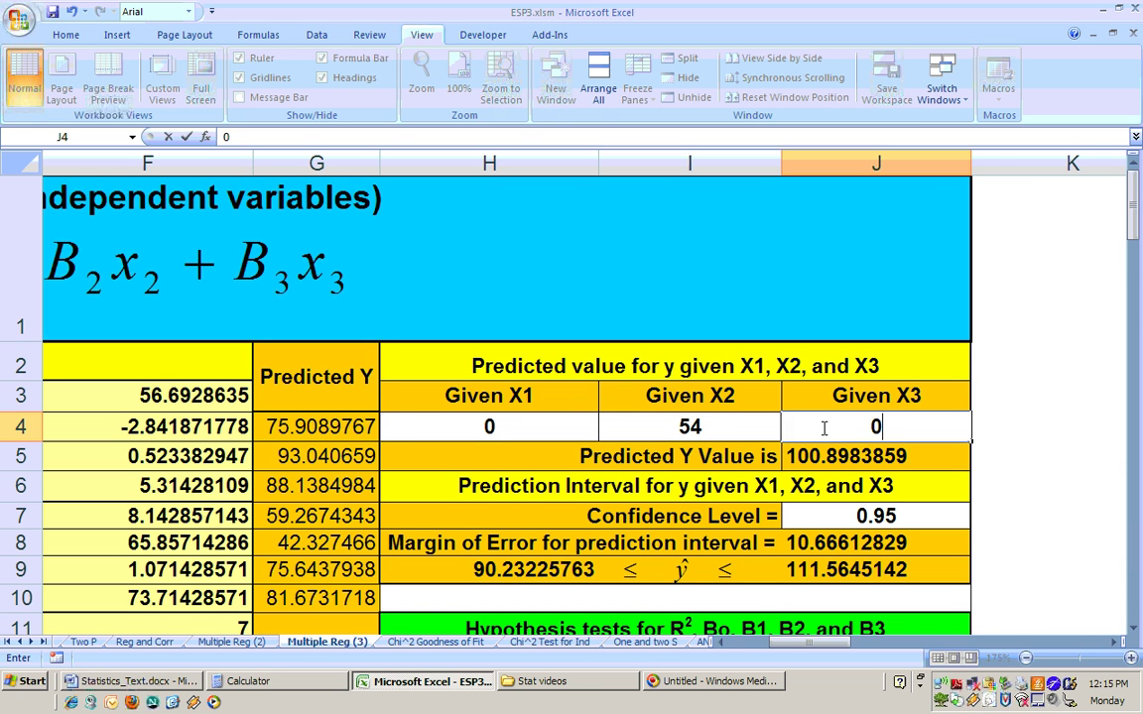
{"action": "key", "text": "Return"}
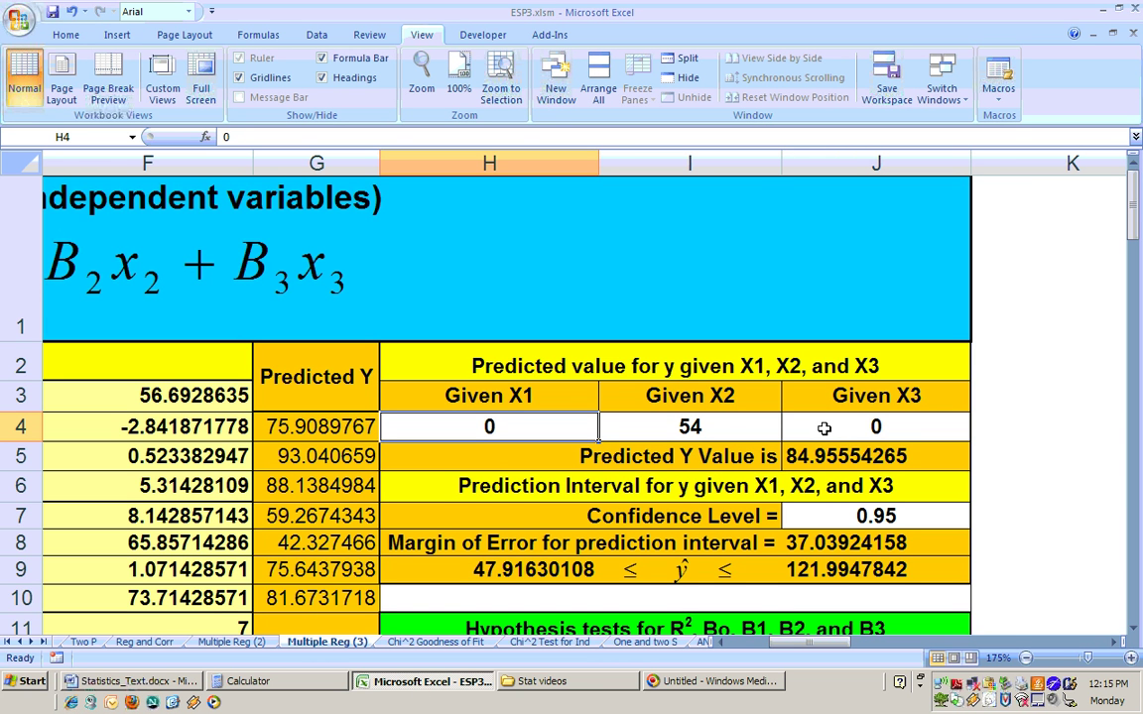
{"action": "type", "text": "7"}
{"action": "key", "text": "Tab"}
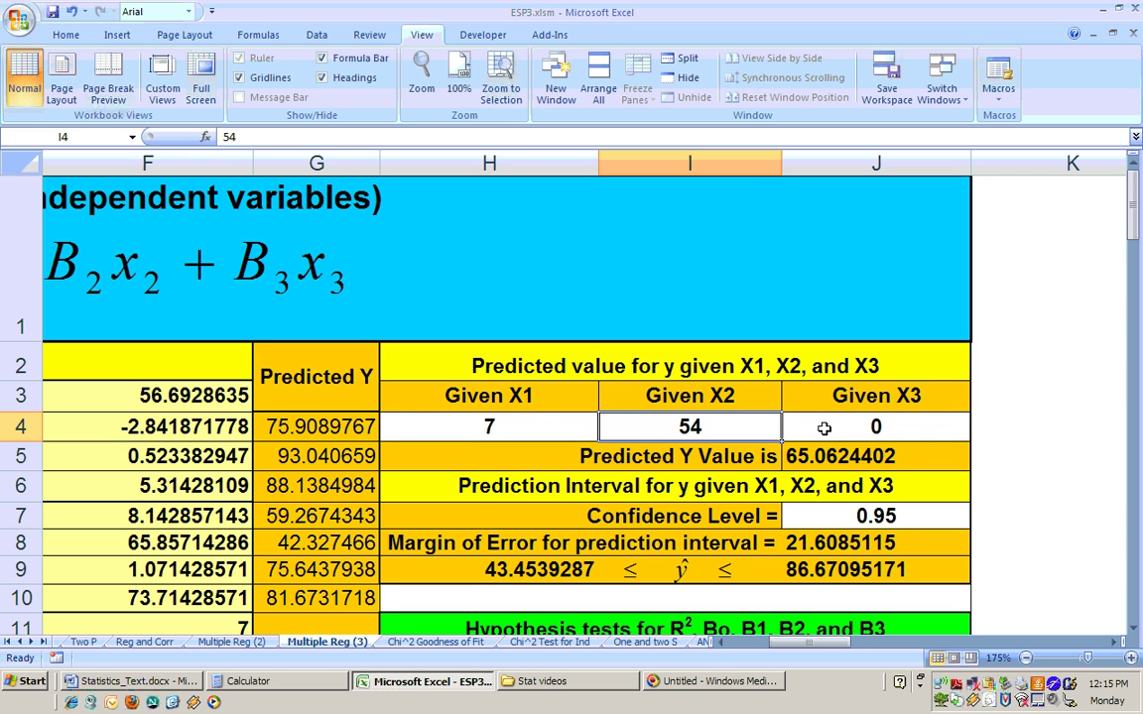
{"action": "type", "text": "74"}
{"action": "key", "text": "Tab"}
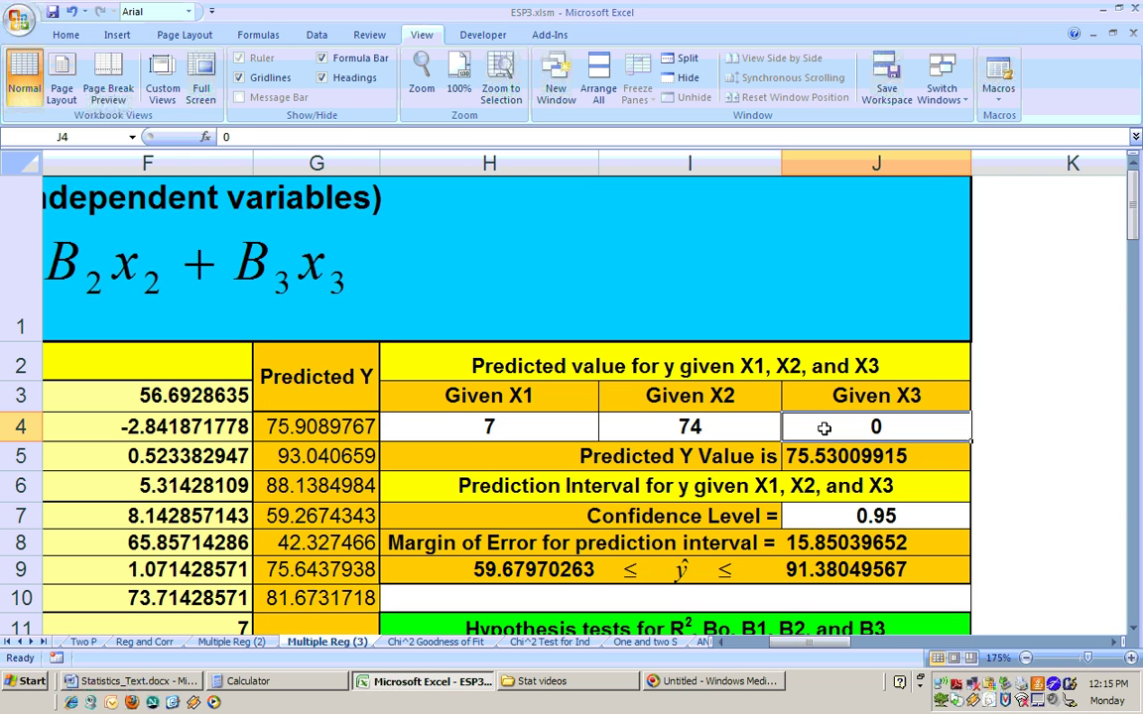
Examine the second student's predicted Y value, confidence level, margin of error and upper prediction limit in cells J5 to J9.
{"action": "left_click", "coordinate": [859, 454]}
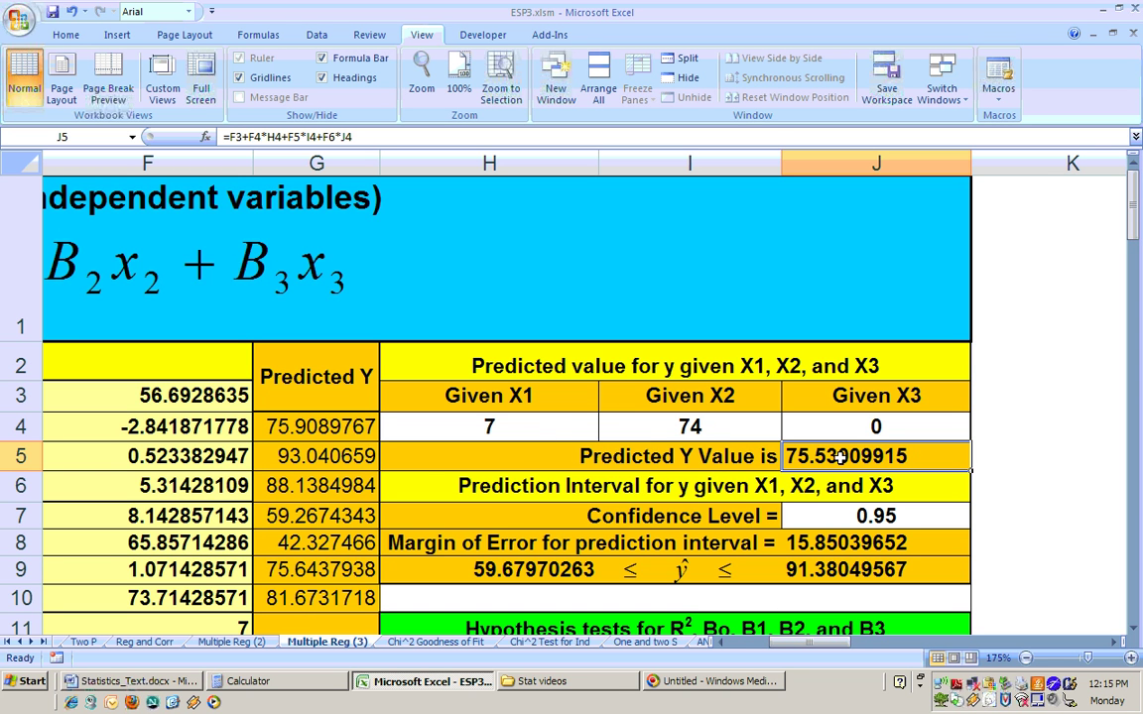
{"action": "left_click", "coordinate": [832, 518]}
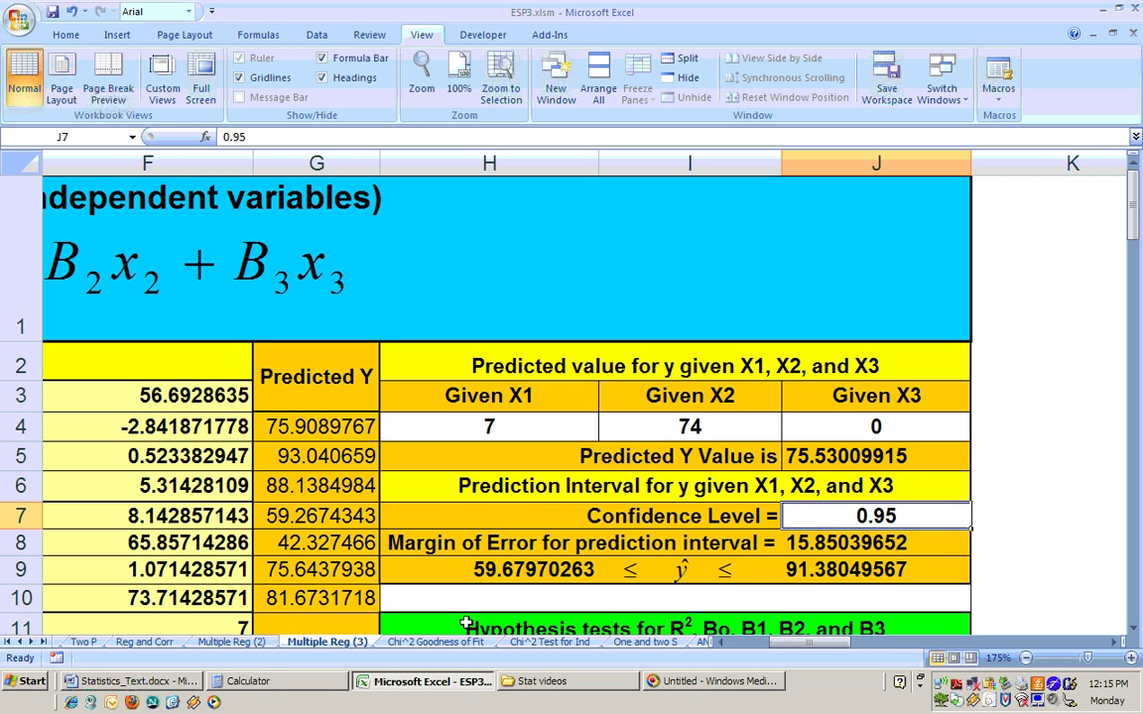
{"action": "left_click", "coordinate": [821, 537]}
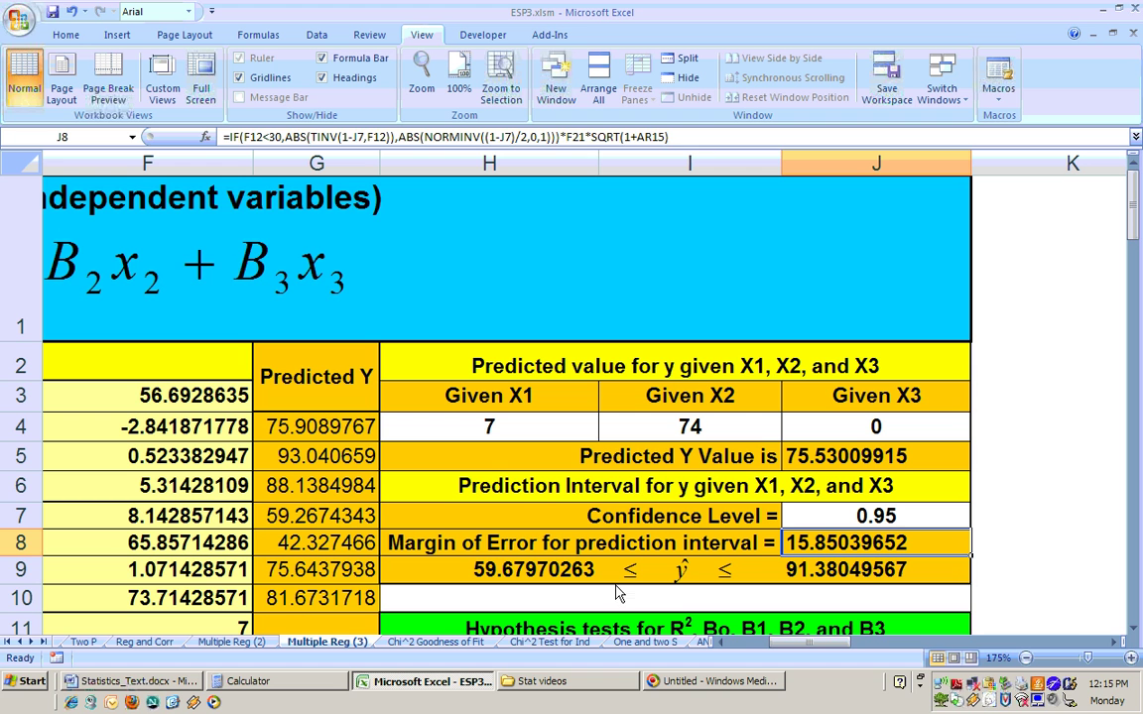
{"action": "left_click", "coordinate": [837, 570]}
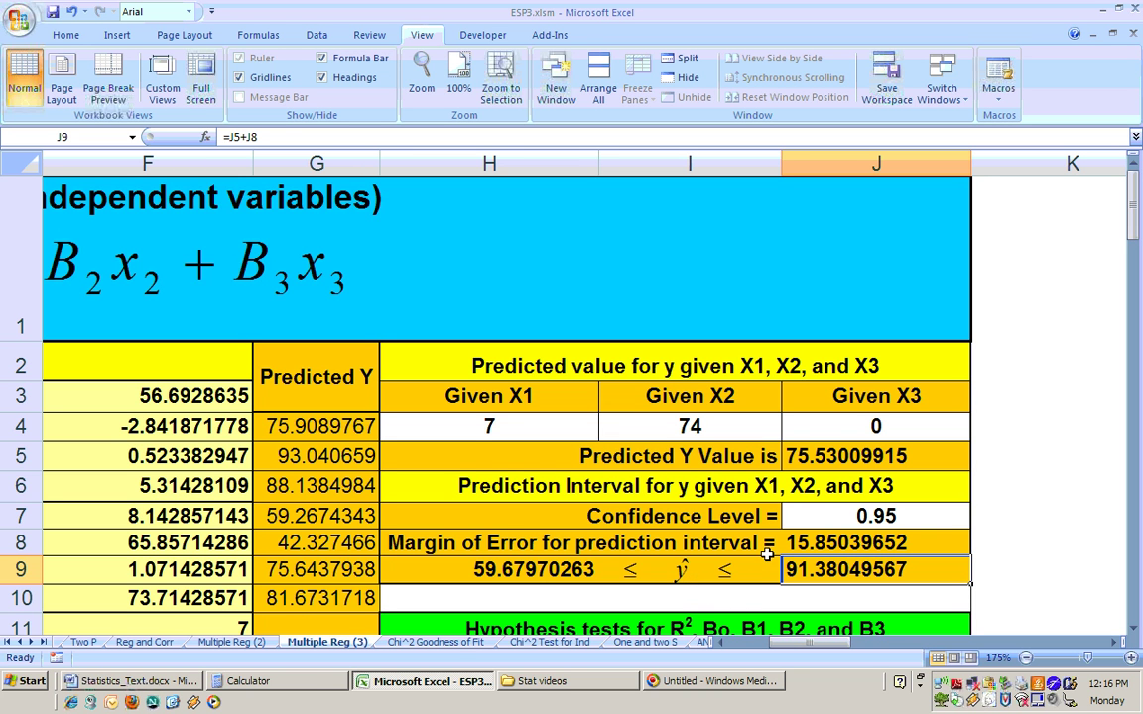
Switch to the Word text and read the prediction interval solutions and the significance tests for B0, B1, B2 and B3.
{"action": "left_click", "coordinate": [180, 687]}
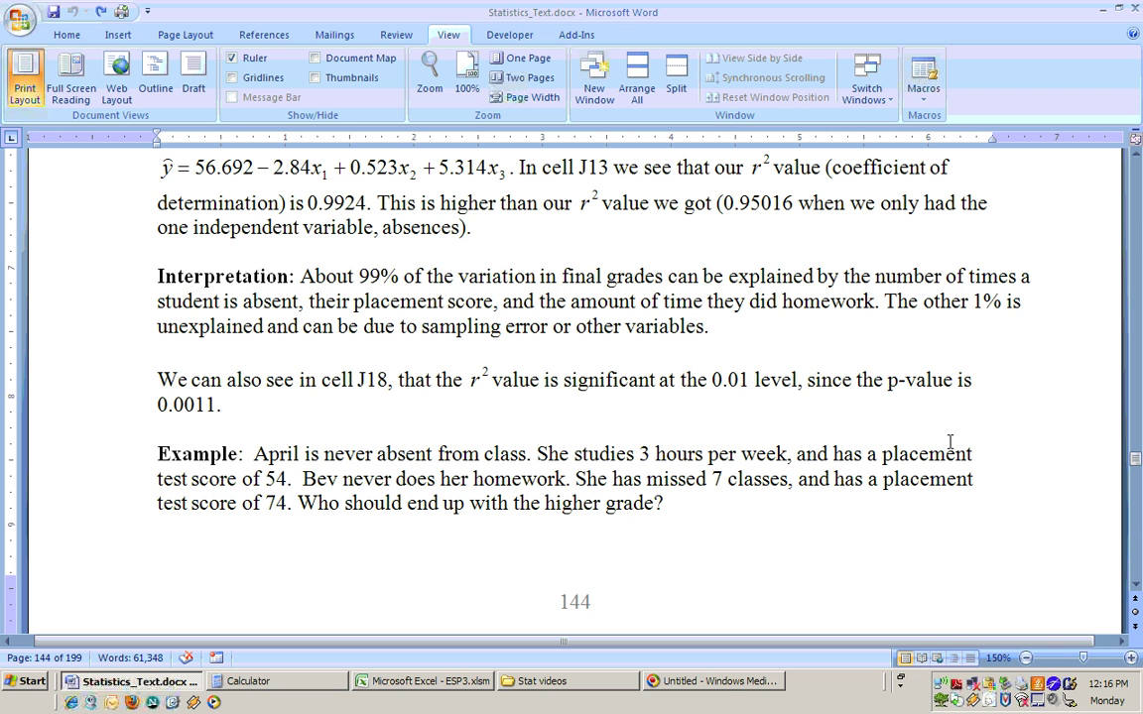
{"action": "left_click_drag", "start_coordinate": [1137, 589], "coordinate": [1137, 589]}
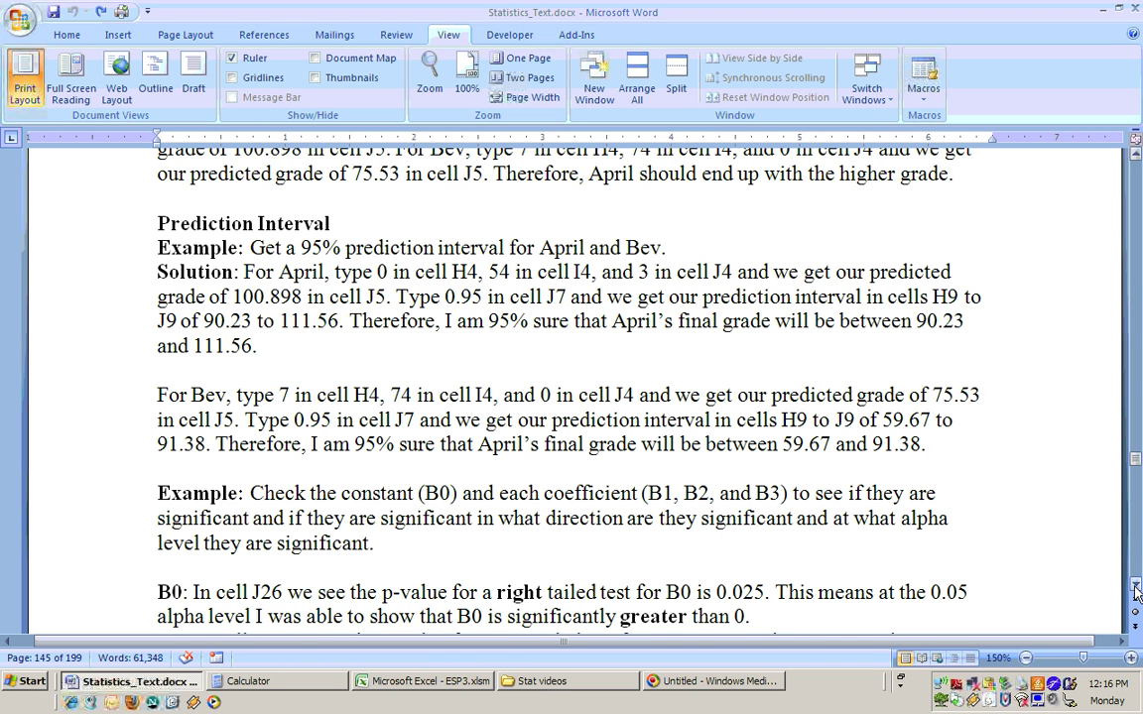
{"action": "scroll", "coordinate": [1137, 592], "scroll_direction": "down", "scroll_amount": 4}
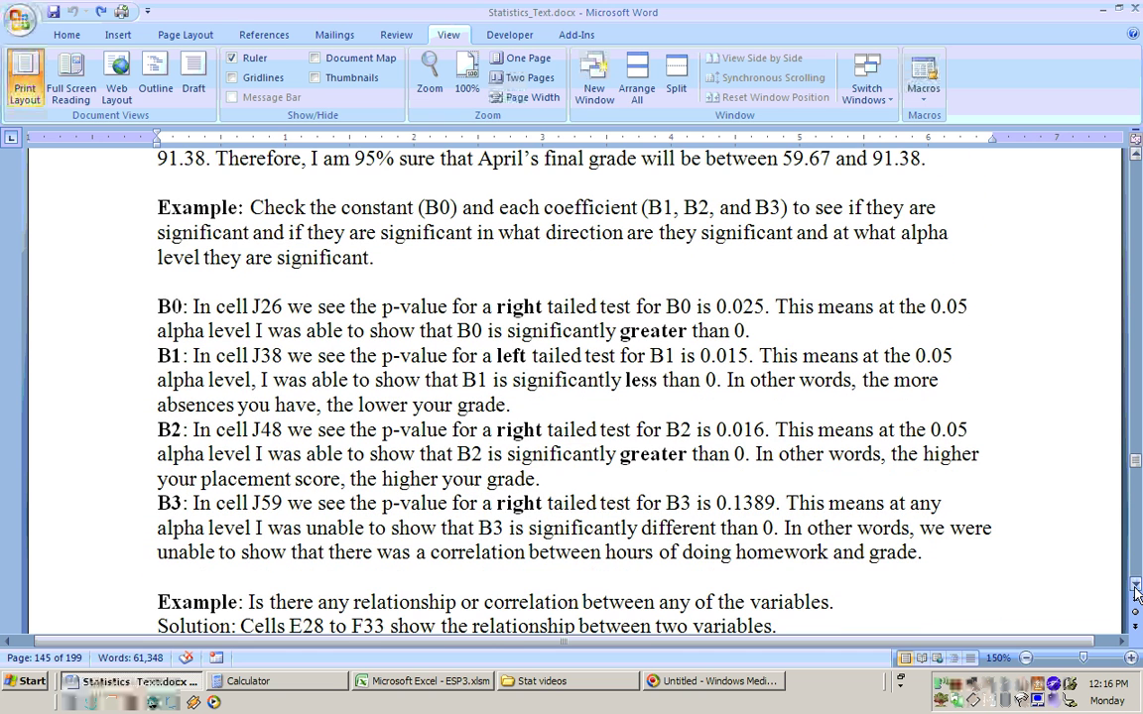
Switch to the Excel workbook and set the alpha level for all hypothesis tests in cell J12 to 0.1.
{"action": "left_click", "coordinate": [416, 683]}
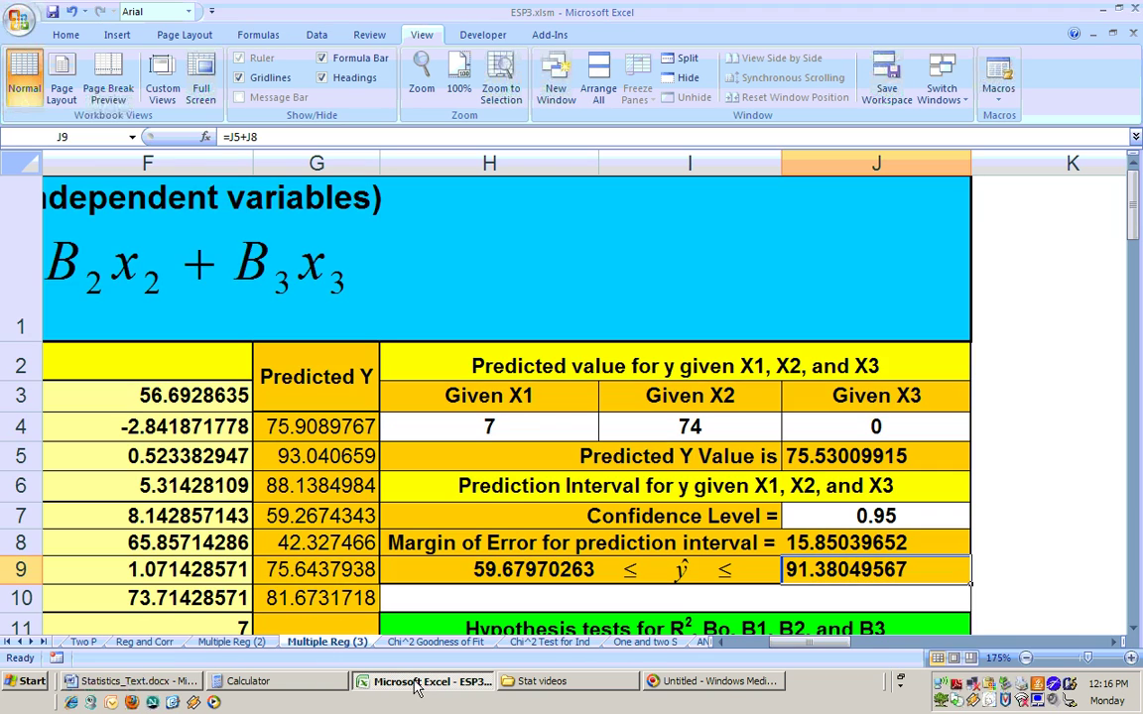
{"action": "left_click", "coordinate": [1134, 628]}
{"action": "left_click", "coordinate": [1134, 628]}
{"action": "left_click", "coordinate": [1134, 628]}
{"action": "left_click", "coordinate": [1134, 628]}
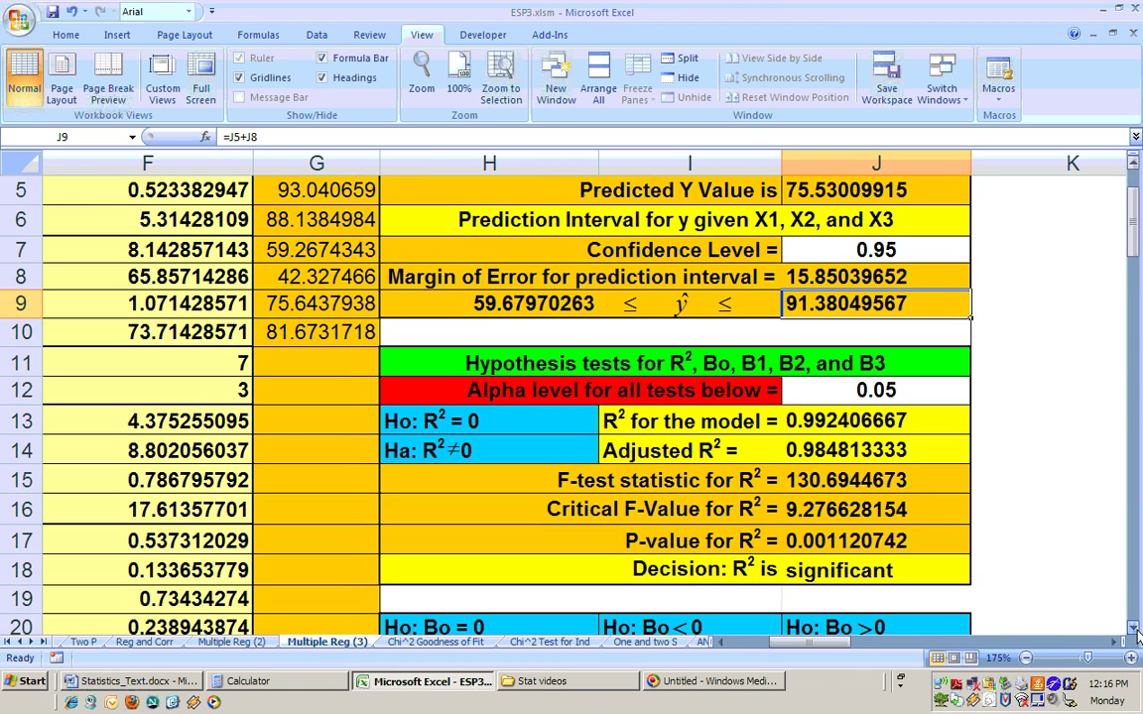
{"action": "left_click", "coordinate": [1134, 628]}
{"action": "left_click", "coordinate": [905, 363]}
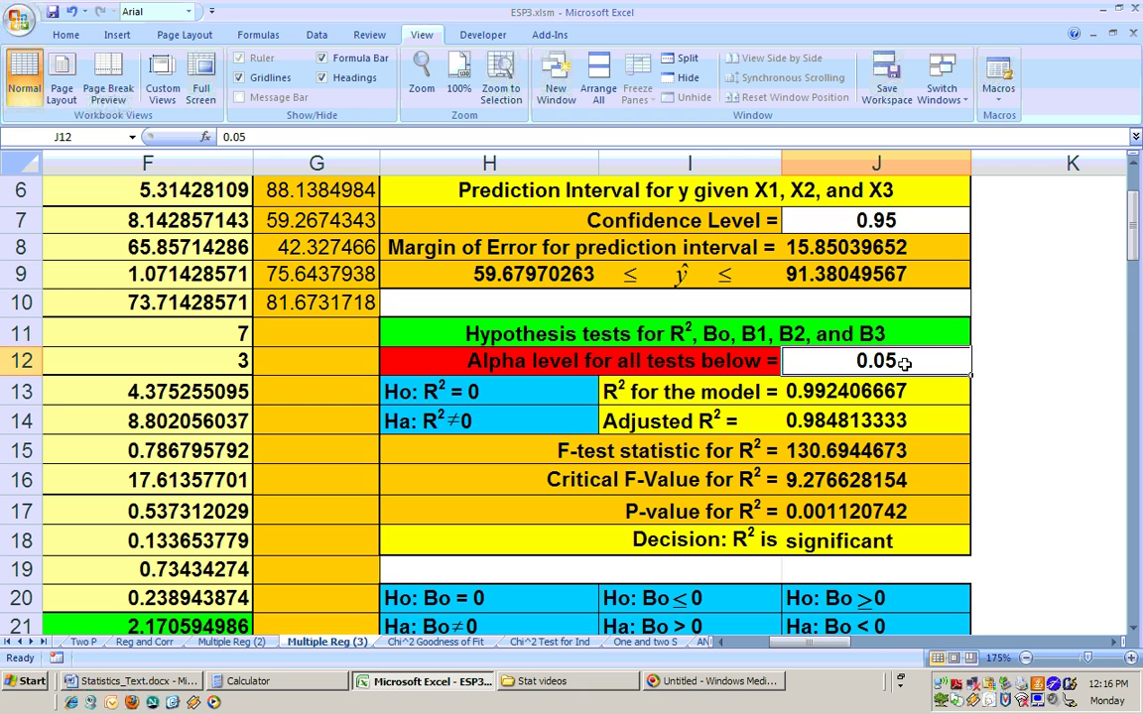
{"action": "type", "text": ".1"}
{"action": "key", "text": "Return"}
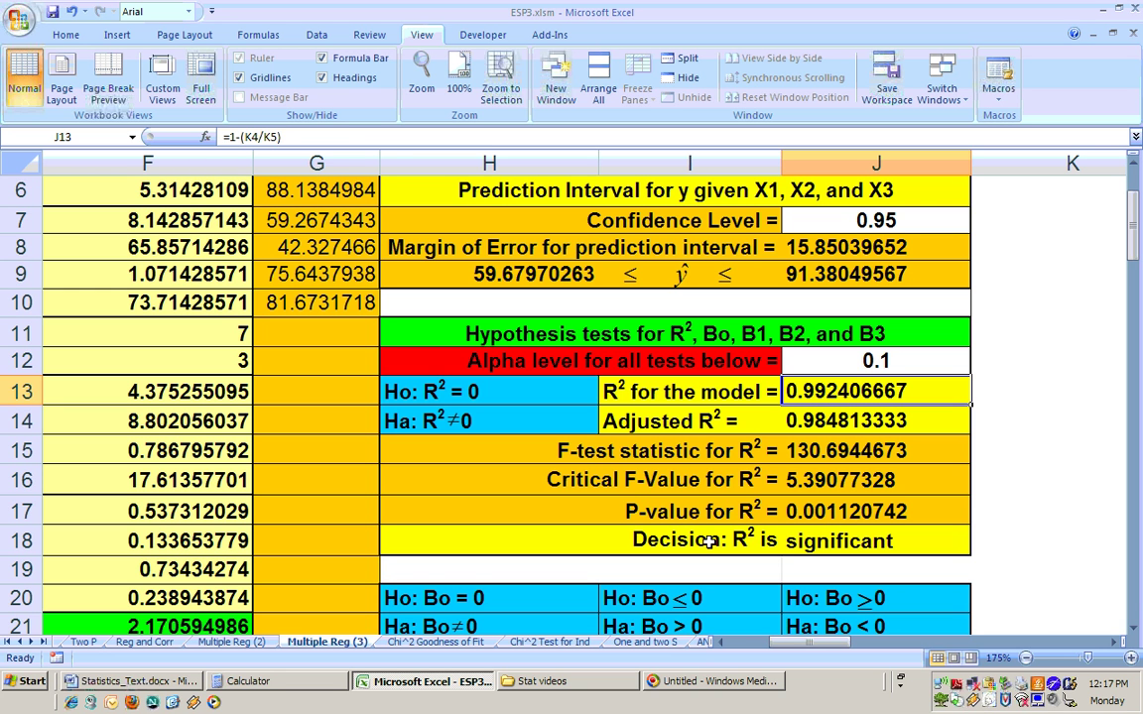
Examine the decision and p-value for R² in J18 and J17, then the right-tailed test decision for B0 in I29.
{"action": "left_click", "coordinate": [859, 542]}
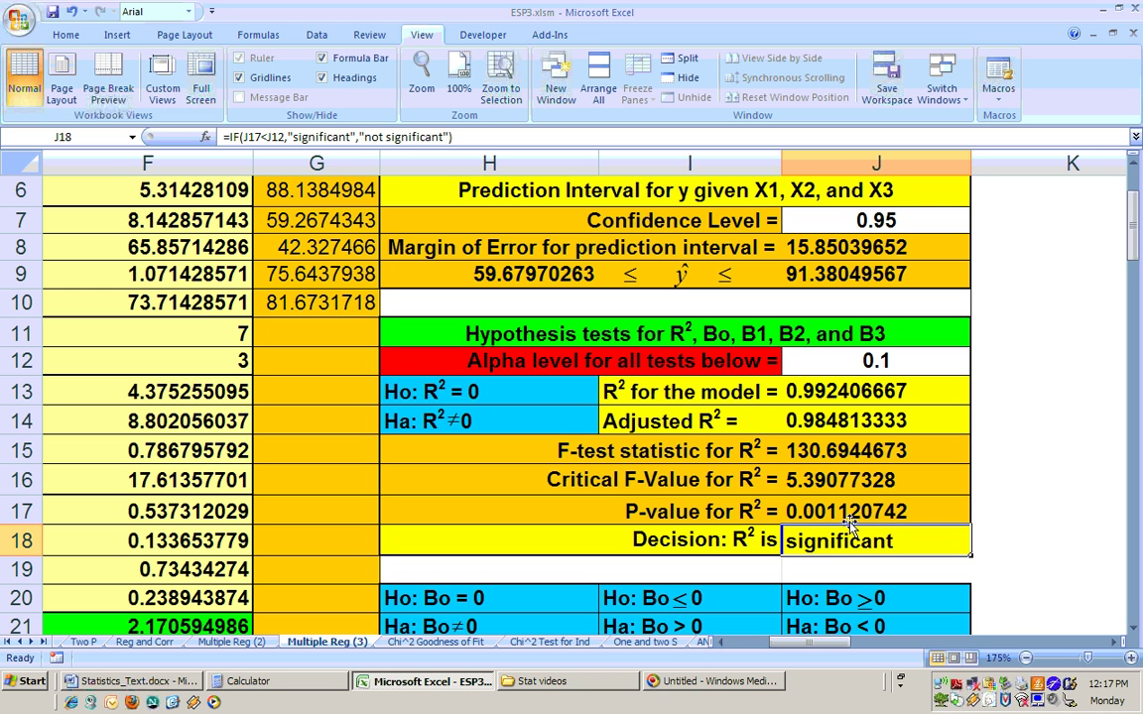
{"action": "key", "text": "Up"}
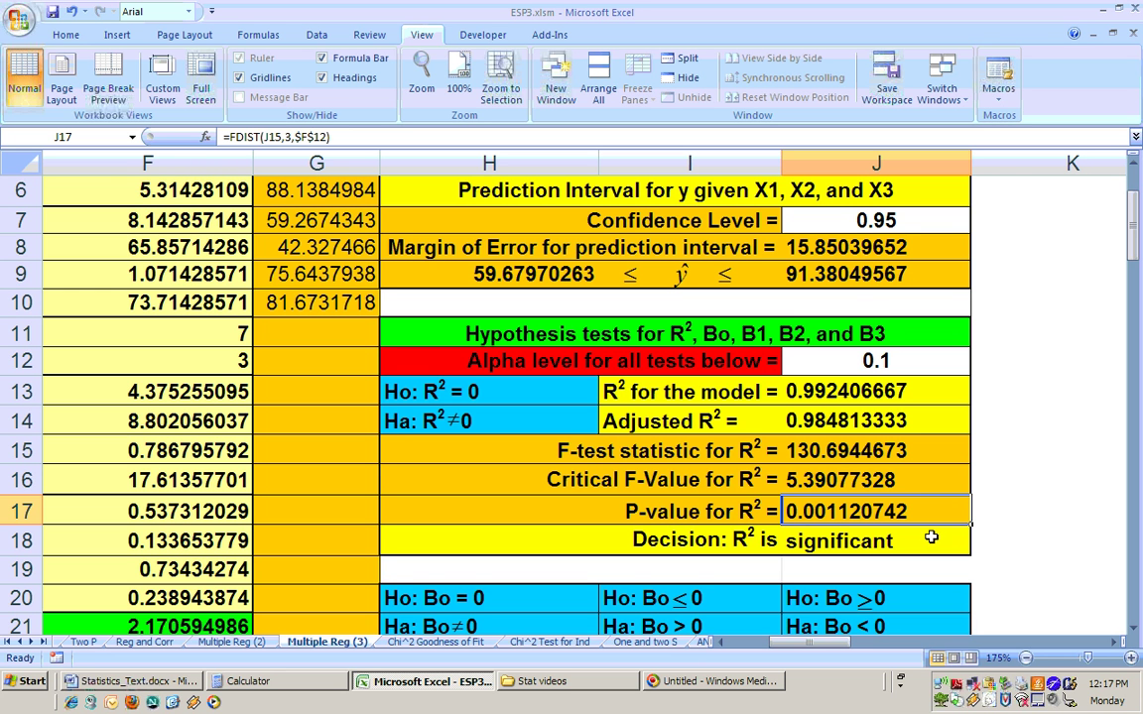
{"action": "left_click_drag", "start_coordinate": [1135, 631], "coordinate": [1134, 631]}
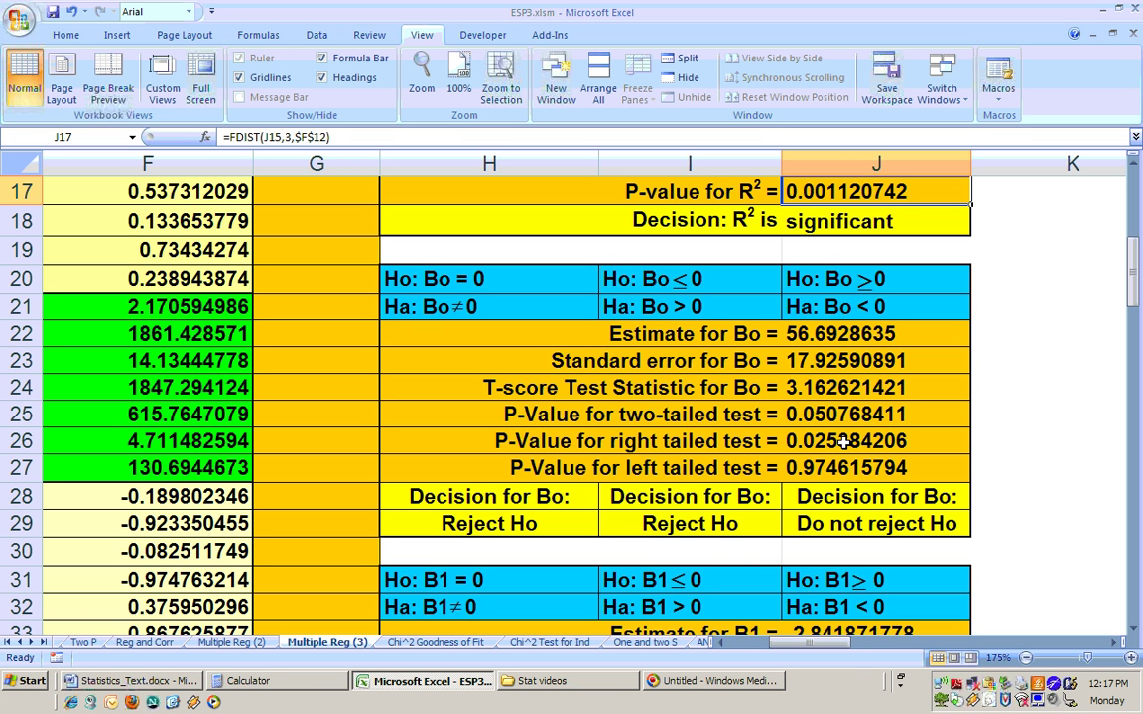
{"action": "left_click", "coordinate": [680, 528]}
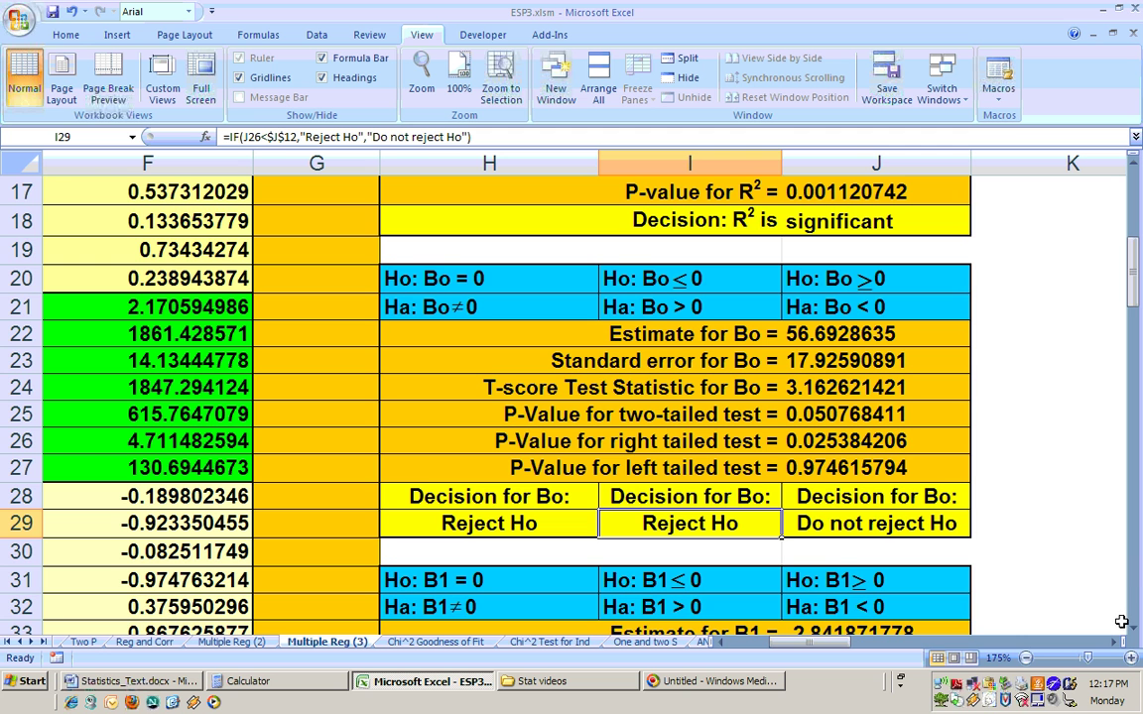
Examine the B1 hypothesis test results and the left-tailed test decision in cell J40.
{"action": "scroll", "coordinate": [1134, 632], "scroll_direction": "down", "scroll_amount": 3}
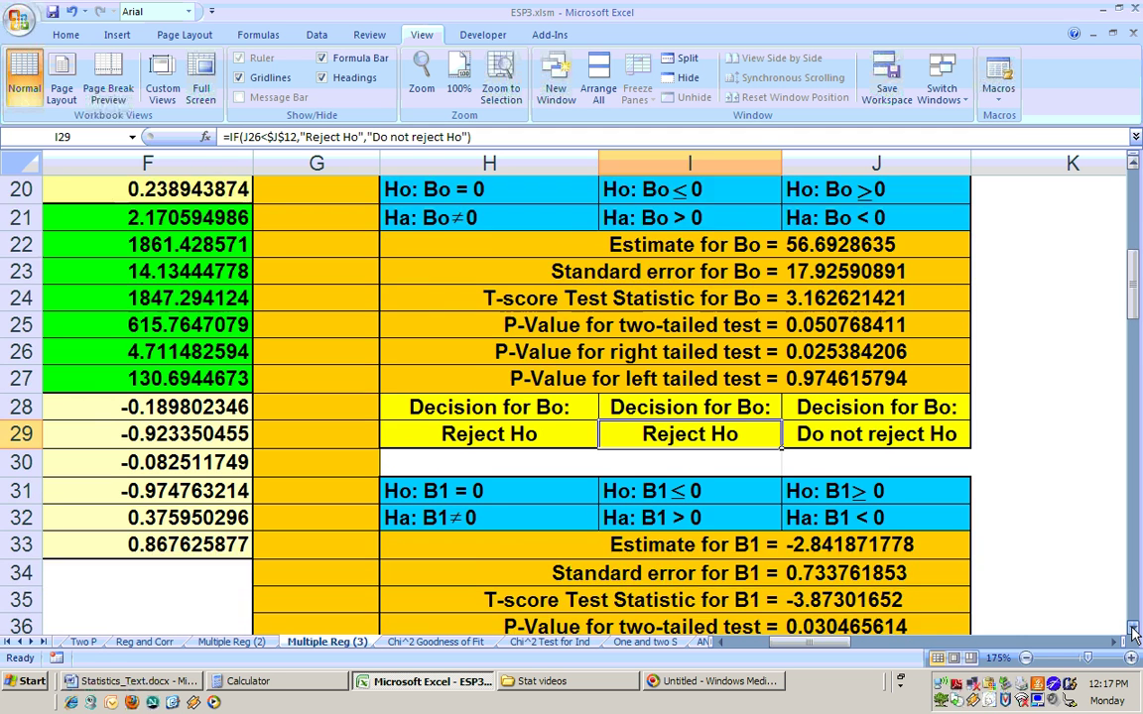
{"action": "left_click", "coordinate": [1134, 632]}
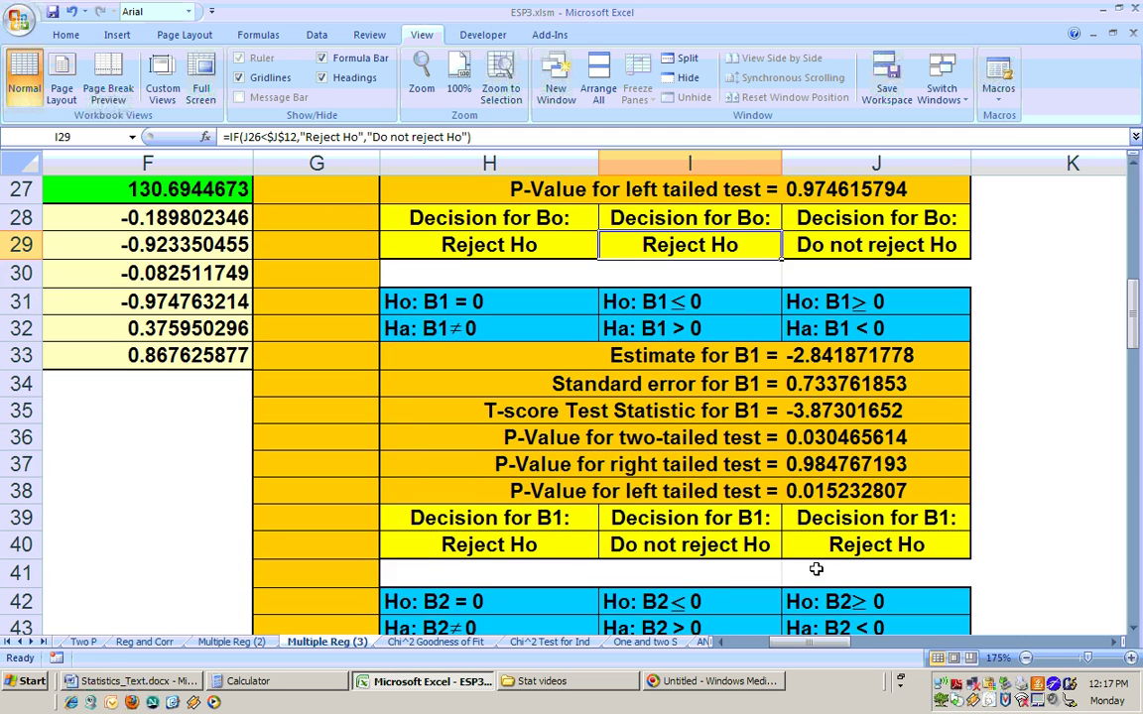
{"action": "left_click", "coordinate": [840, 549]}
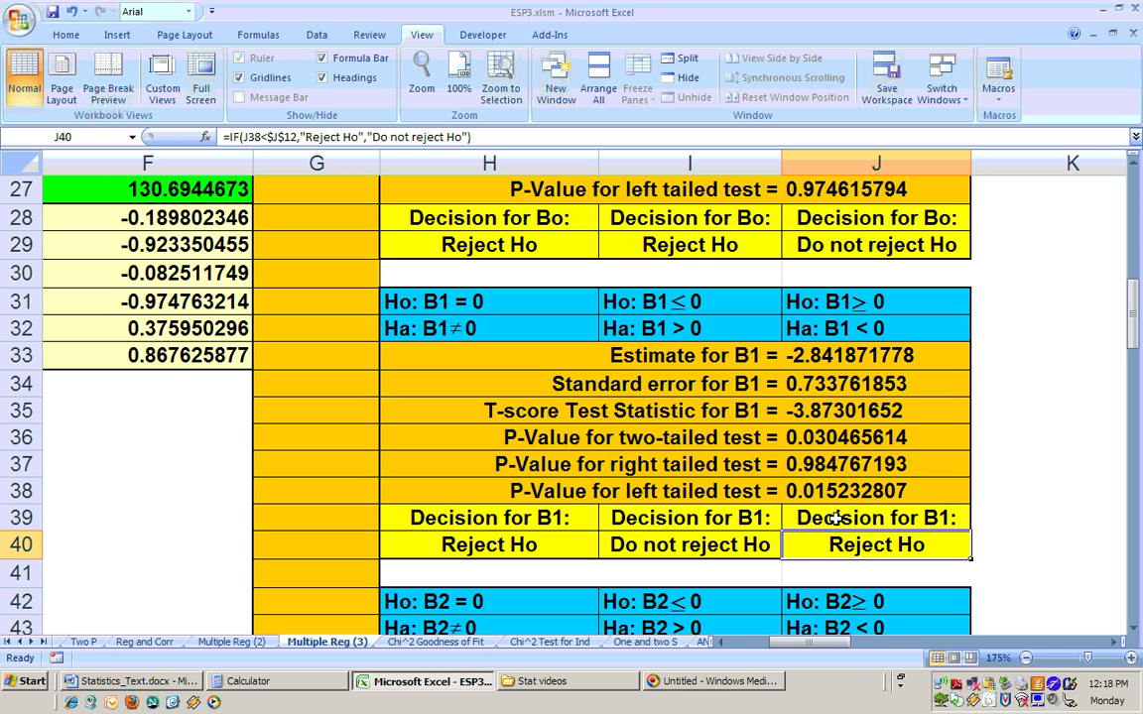
Examine the B2 hypothesis tests, checking the right-tailed decision in I51 and its p-value in J48.
{"action": "left_click", "coordinate": [1135, 629]}
{"action": "scroll", "coordinate": [1135, 629], "scroll_direction": "down", "scroll_amount": 3}
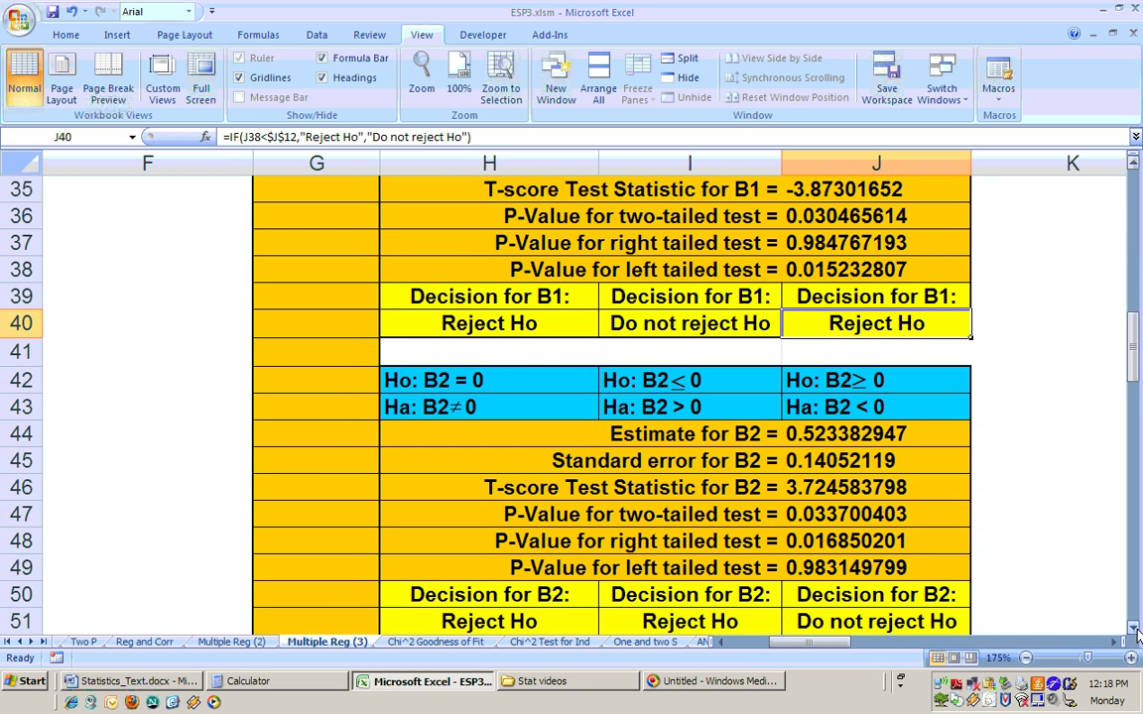
{"action": "left_click", "coordinate": [734, 570]}
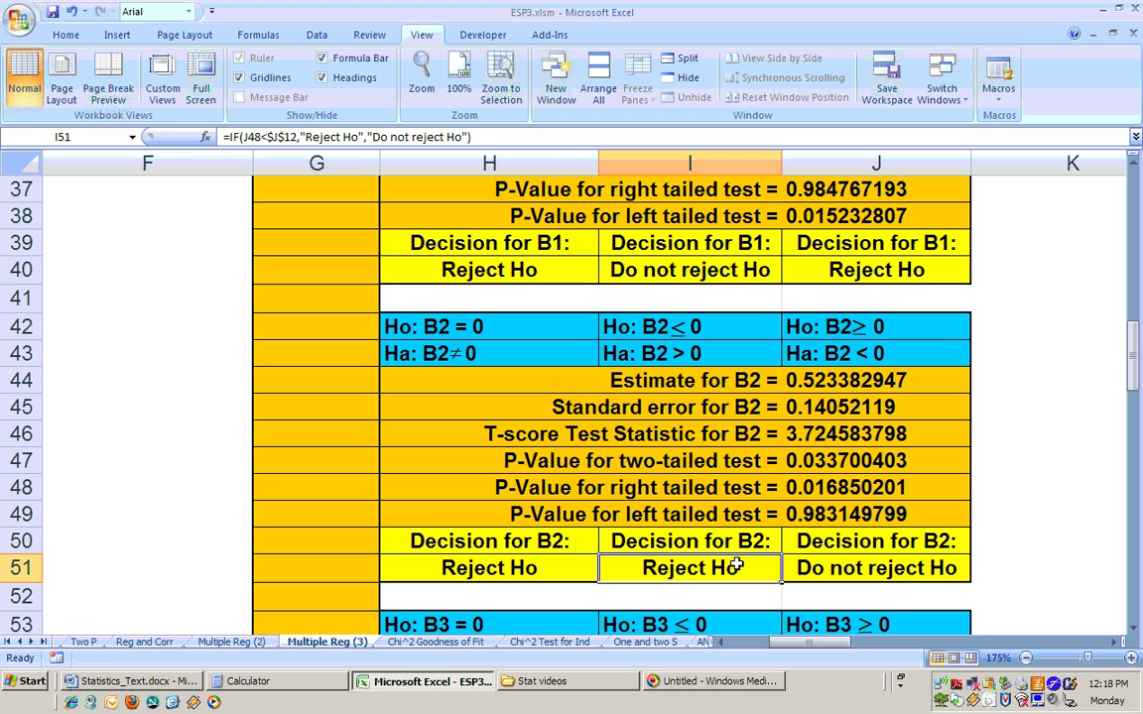
{"action": "left_click", "coordinate": [838, 486]}
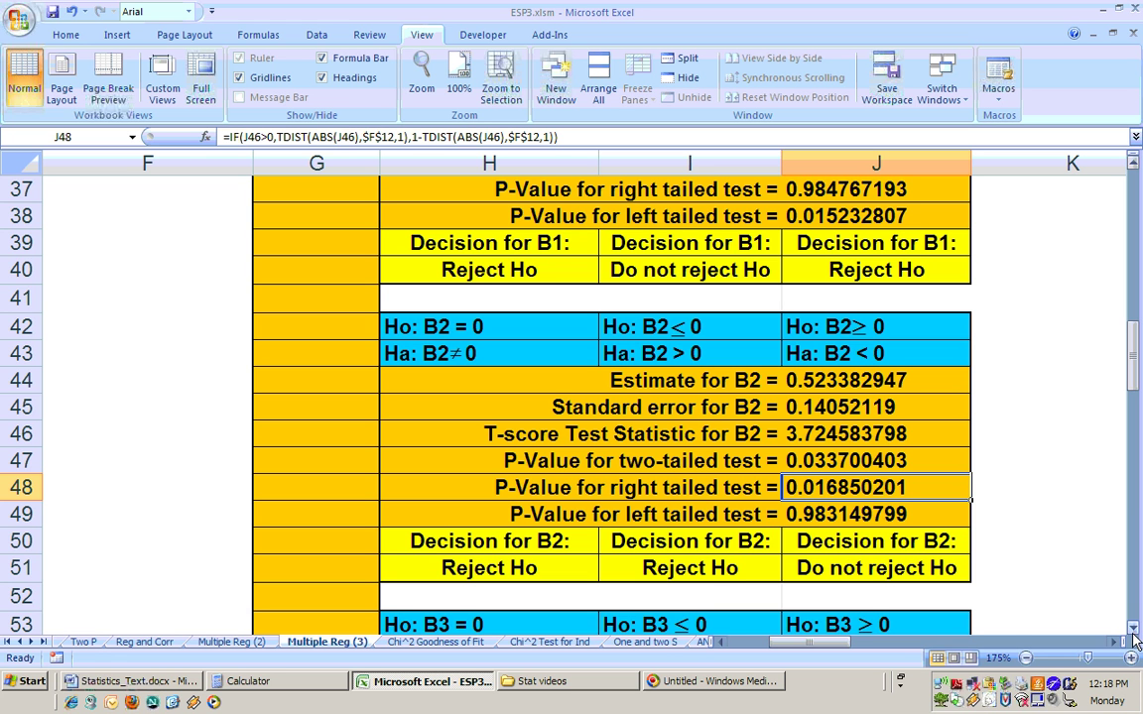
Examine the p-values and the three test decisions for B3 in rows 53 to 62.
{"action": "left_click_drag", "start_coordinate": [1135, 632], "coordinate": [1134, 632]}
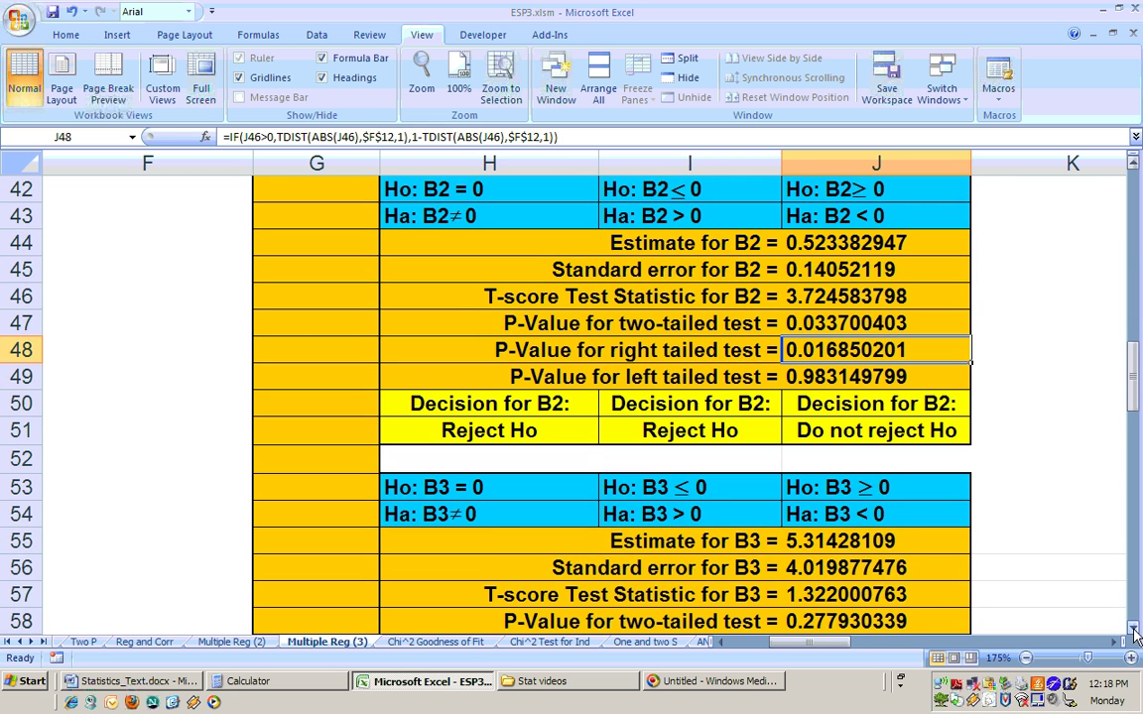
{"action": "left_click", "coordinate": [1134, 632]}
{"action": "left_click_drag", "start_coordinate": [1135, 632], "coordinate": [1134, 632]}
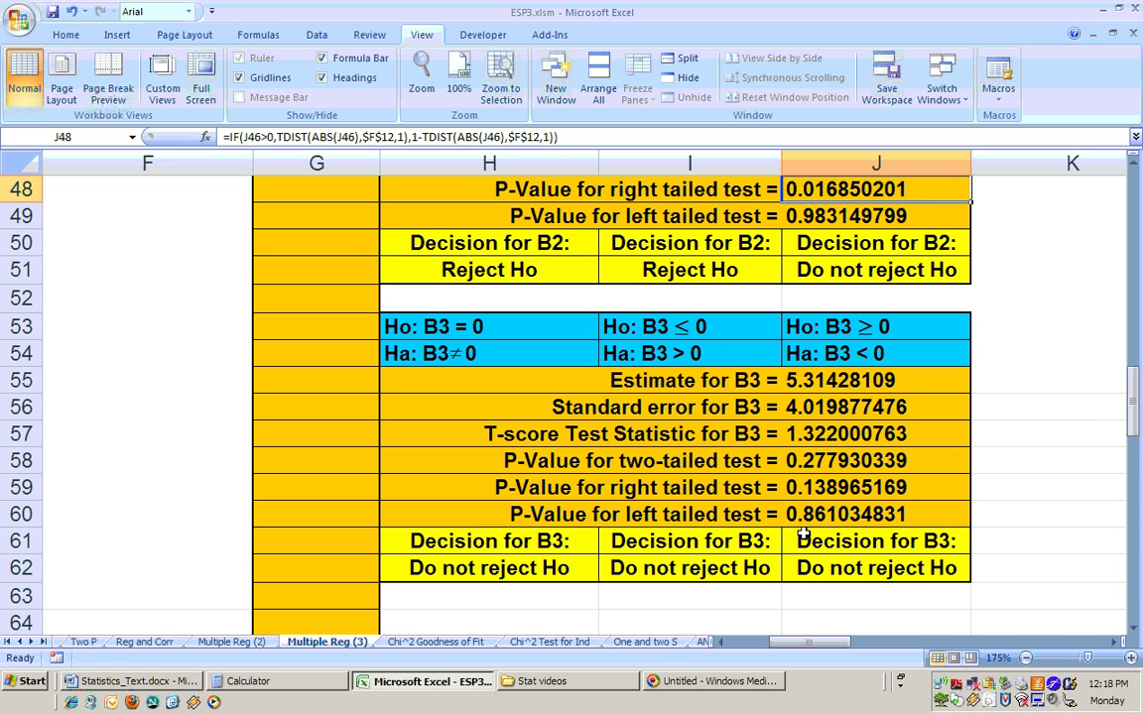
{"action": "mouse_move", "coordinate": [1138, 416]}
{"action": "left_mouse_down"}
{"action": "mouse_move", "coordinate": [1139, 246]}
{"action": "mouse_move", "coordinate": [1139, 410]}
{"action": "left_mouse_up"}
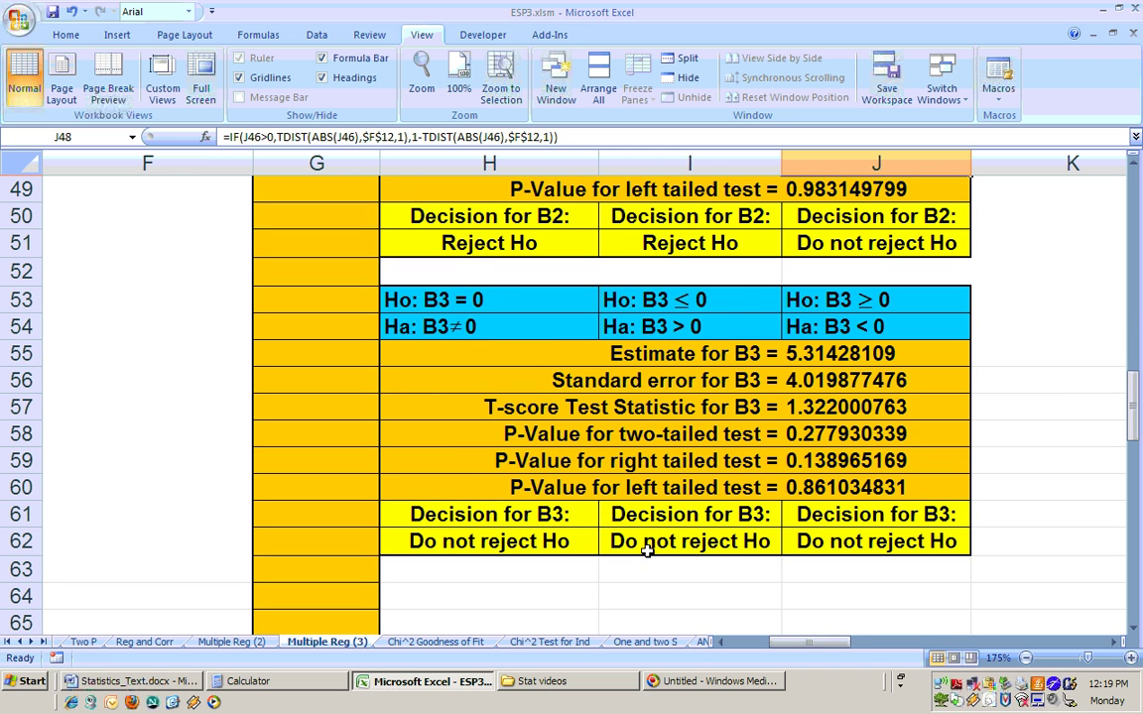
Examine the correlation block in E28 to F33, checking x3 with y and x1 with x3.
{"action": "left_click_drag", "start_coordinate": [820, 647], "coordinate": [786, 647]}
{"action": "left_click_drag", "start_coordinate": [1122, 398], "coordinate": [1123, 281]}
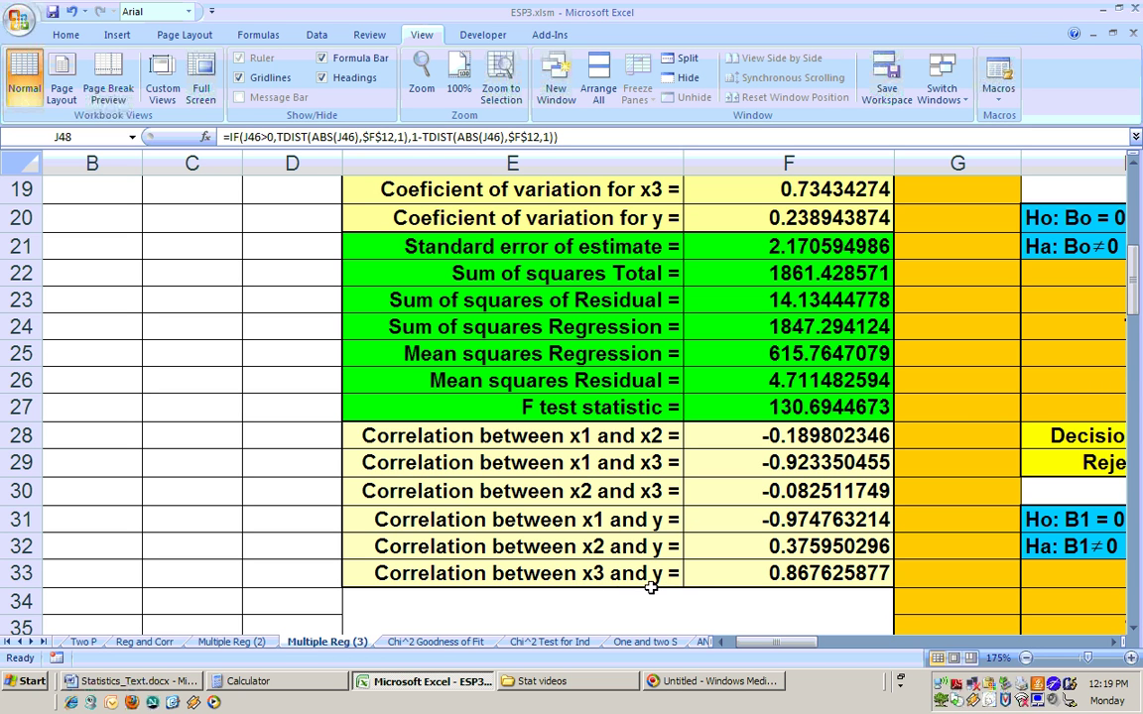
{"action": "left_click", "coordinate": [765, 576]}
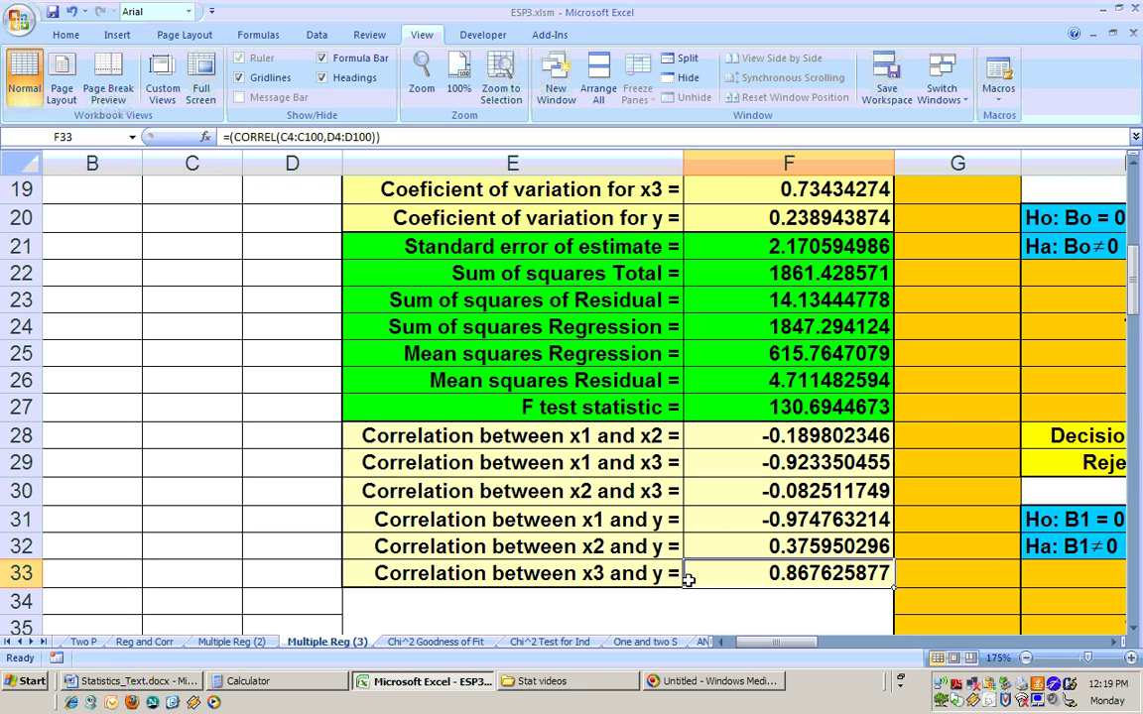
{"action": "left_click", "coordinate": [587, 466]}
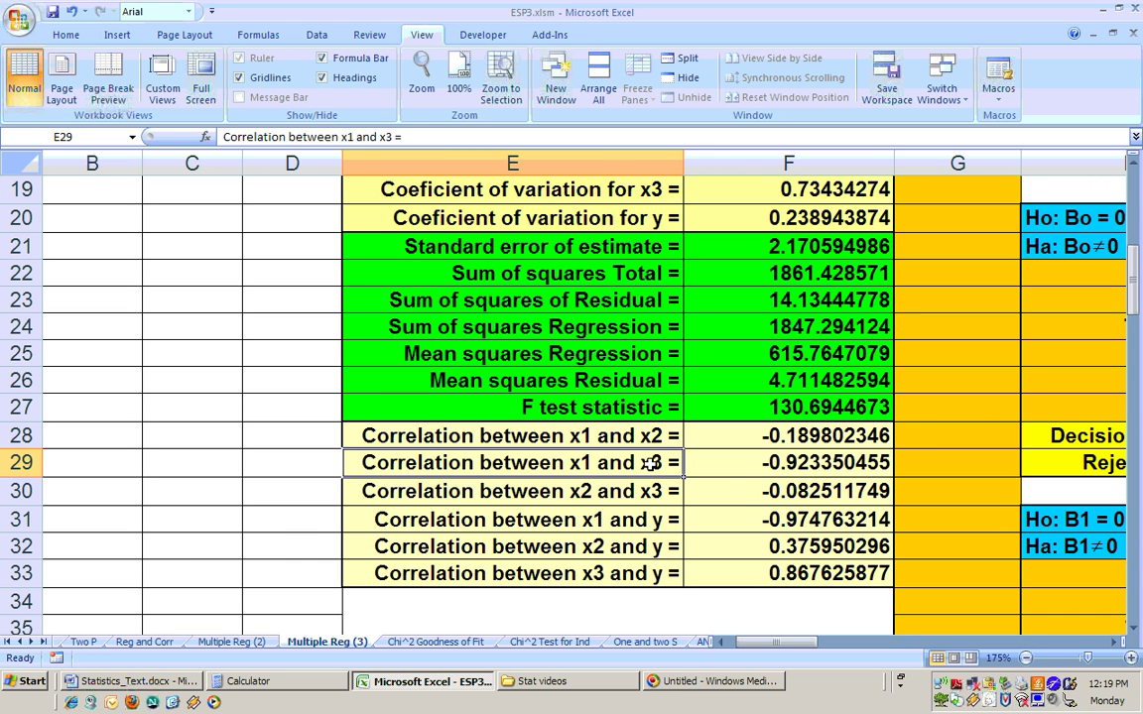
{"action": "left_click", "coordinate": [832, 462]}
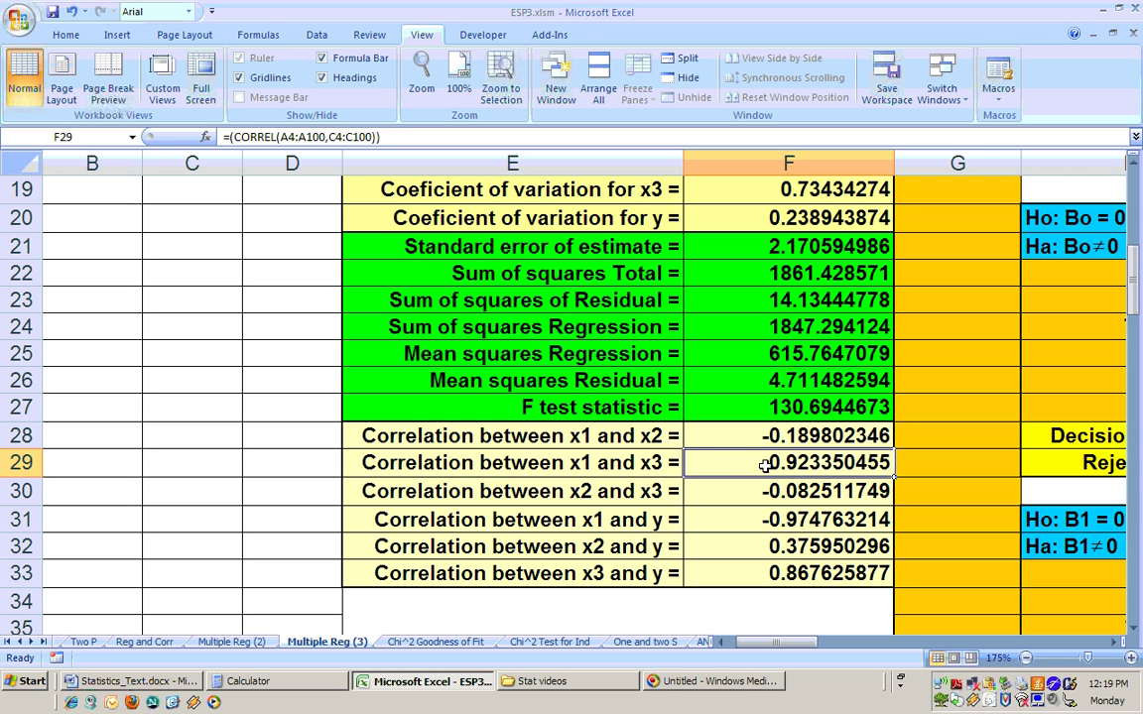
{"action": "left_click", "coordinate": [654, 470]}
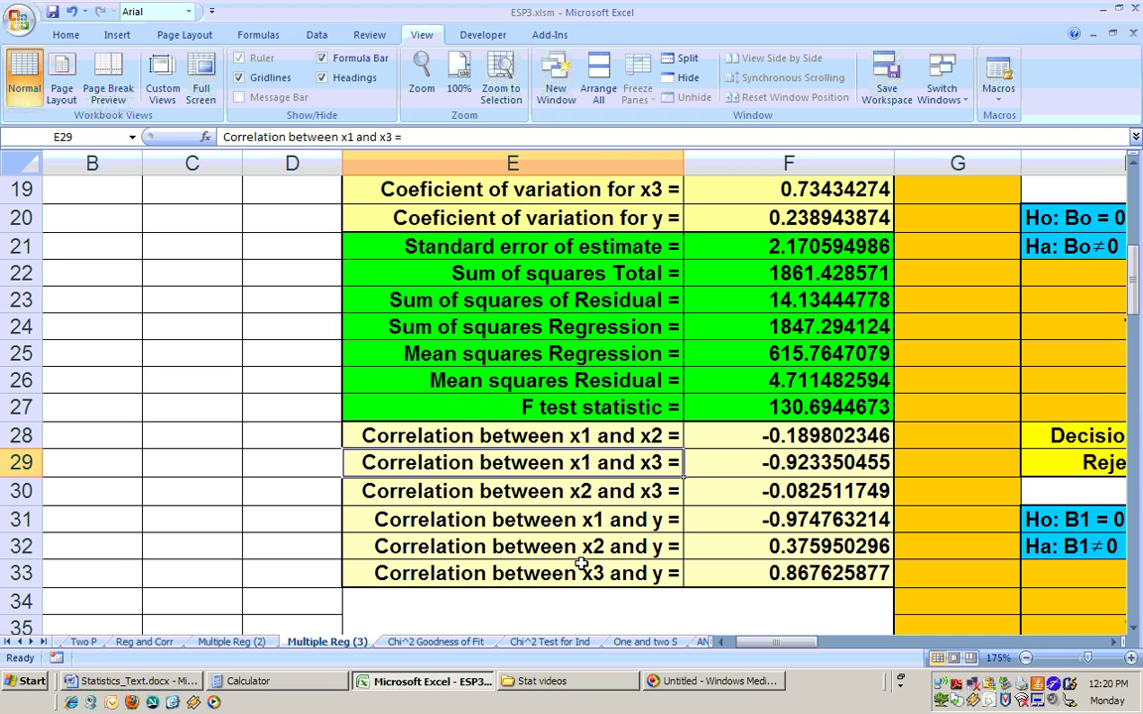
Compare the correlations of x2 and x3 with y in F32 and F33, then check x2 with x3 and x1 with x3.
{"action": "left_click", "coordinate": [764, 548]}
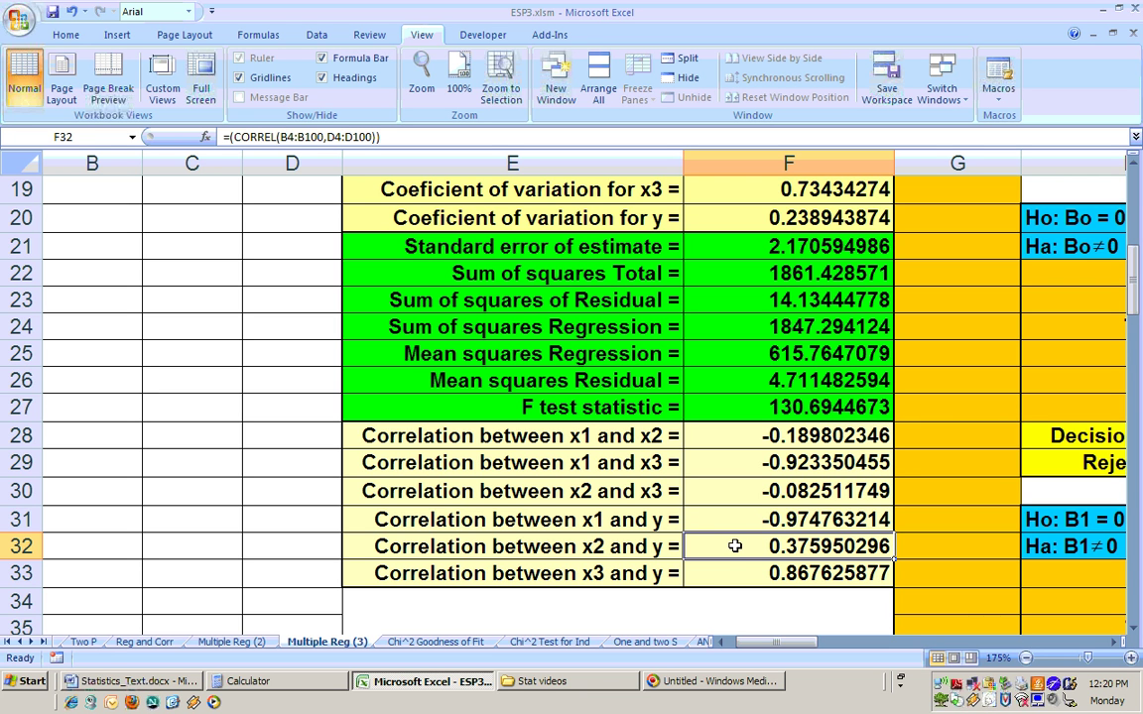
{"action": "left_click", "coordinate": [760, 576]}
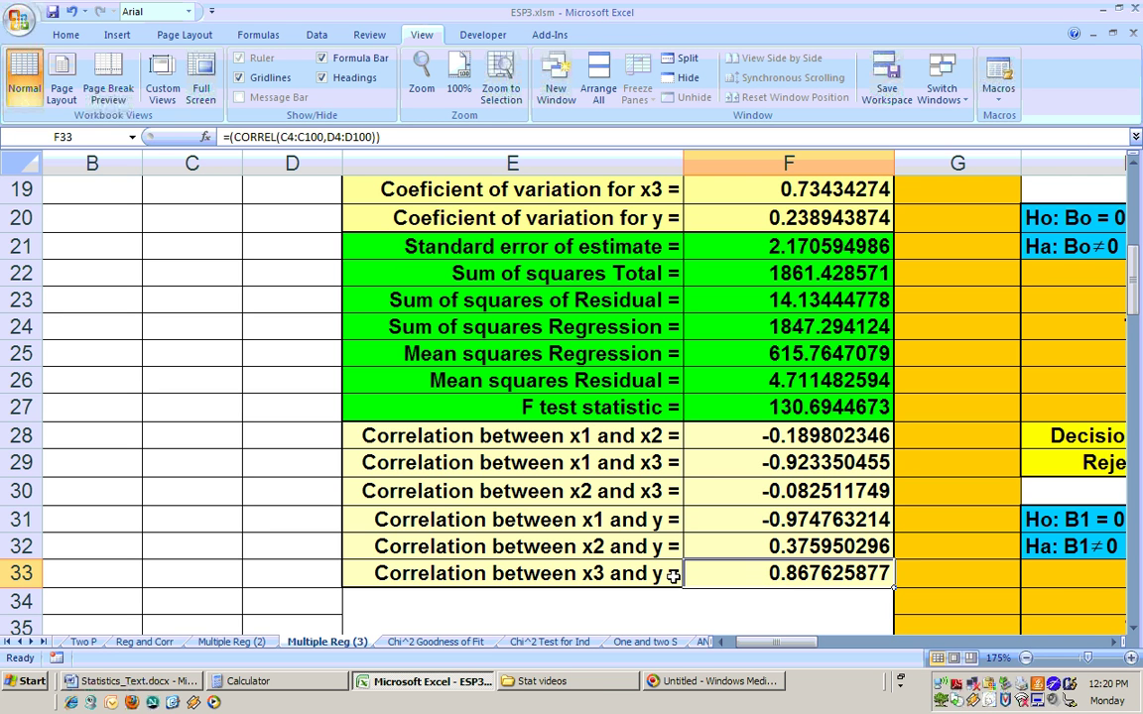
{"action": "left_click", "coordinate": [728, 549]}
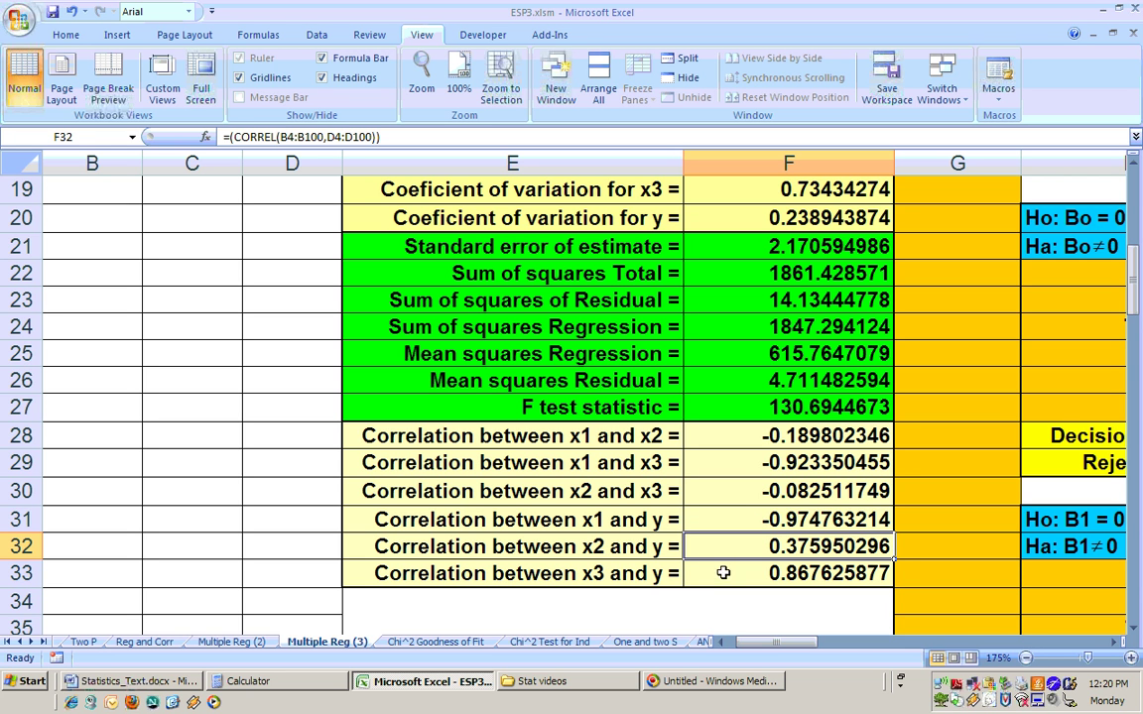
{"action": "left_click", "coordinate": [719, 579]}
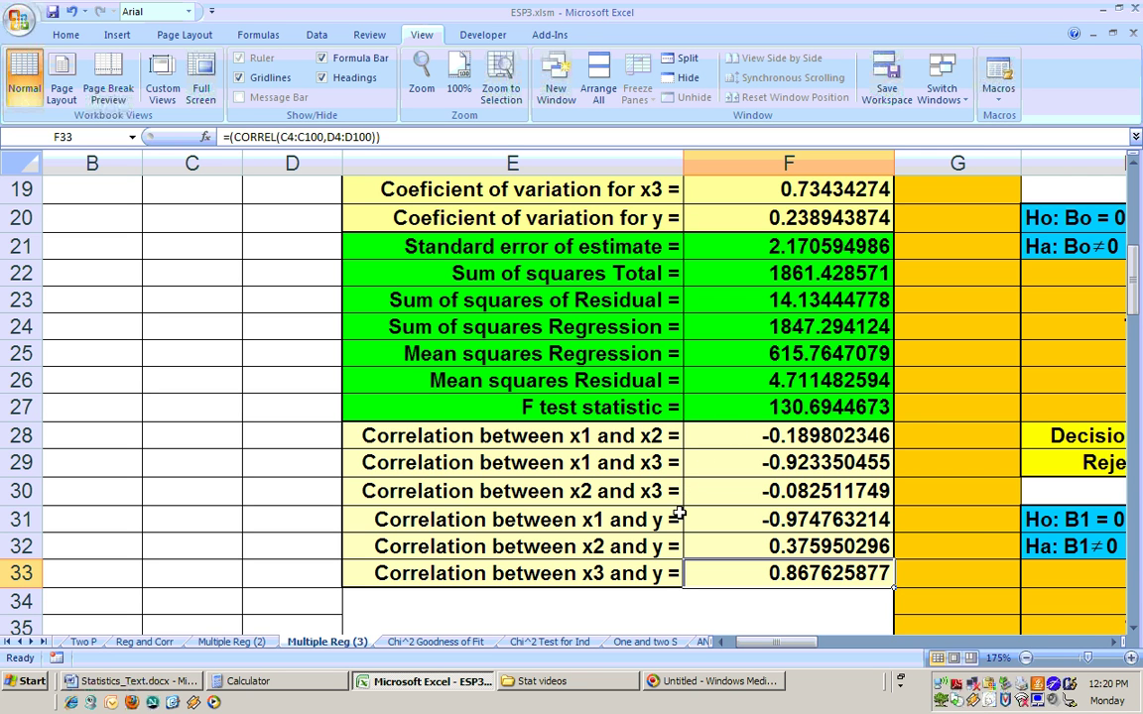
{"action": "left_click", "coordinate": [721, 493]}
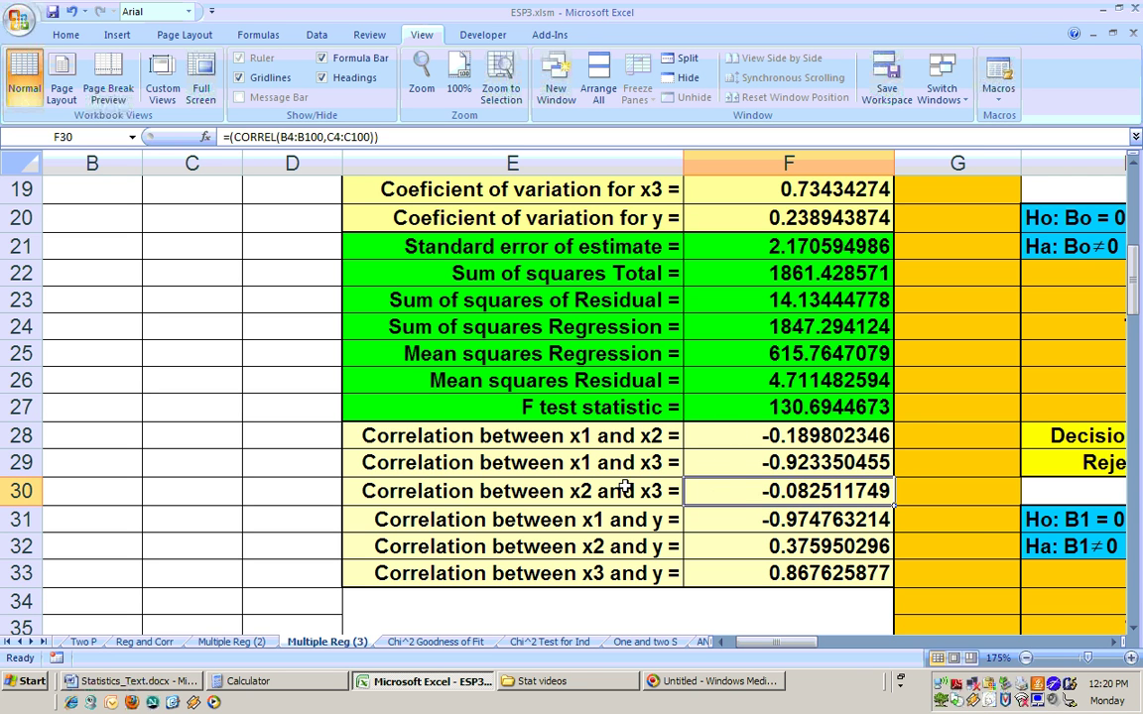
{"action": "left_click", "coordinate": [731, 465]}
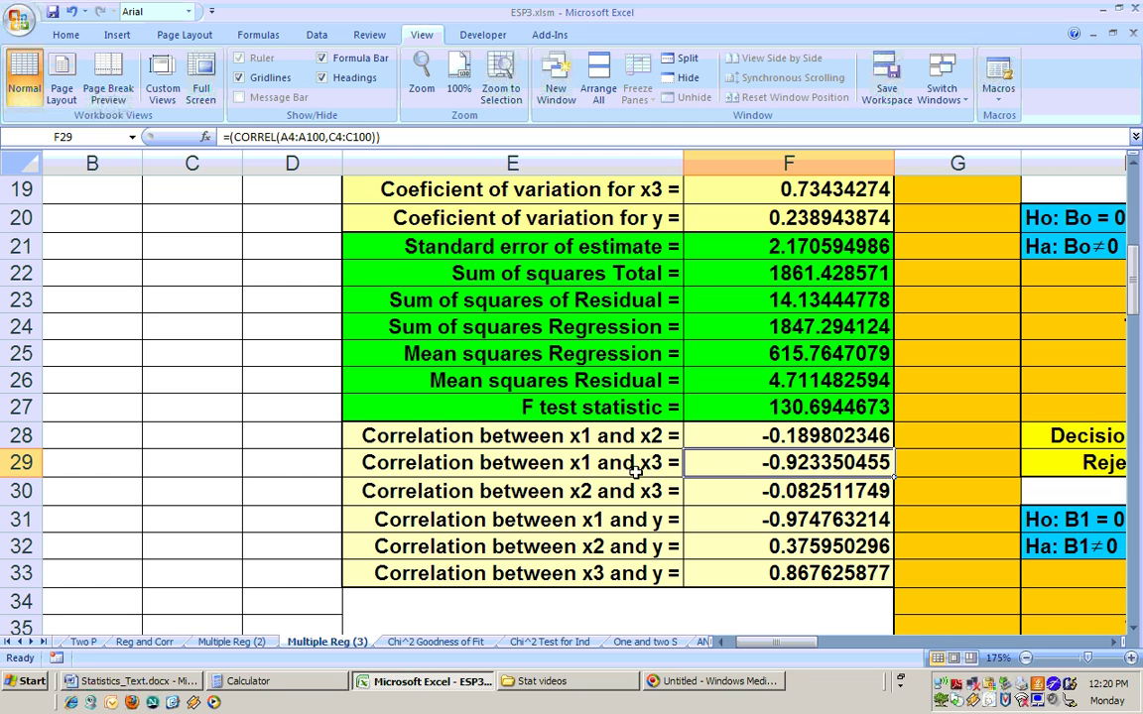